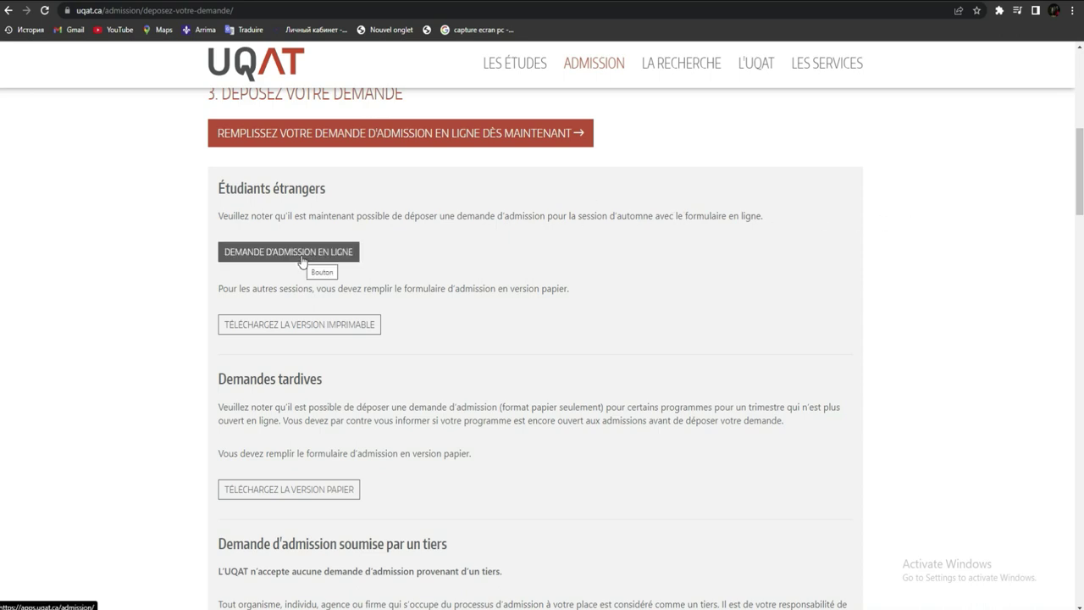
# - Start a new international-student admission application for the Hiver 2023 session
pyautogui.click(309, 257)
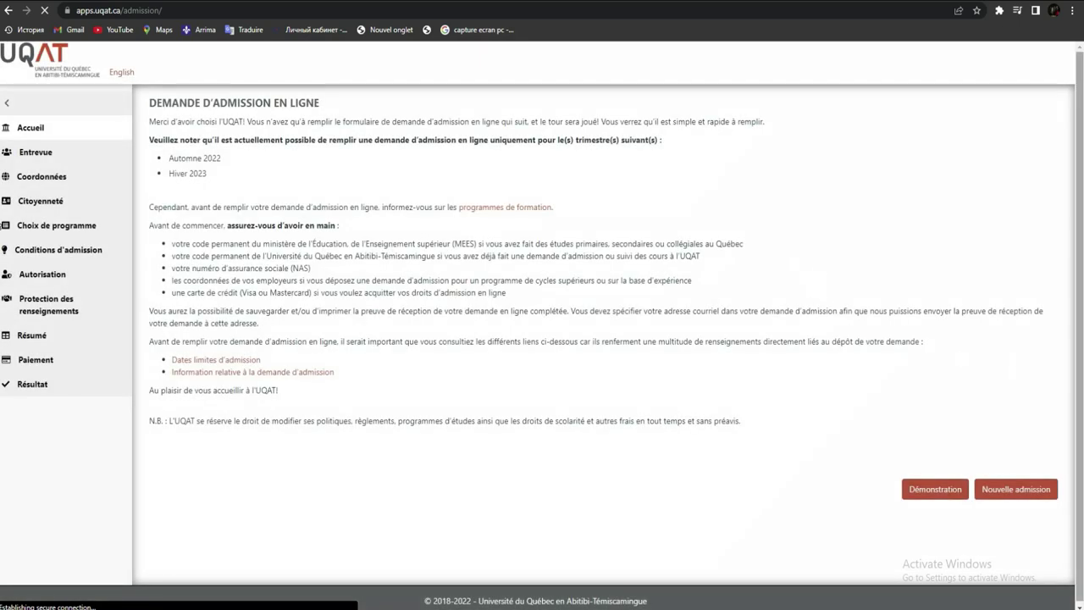
pyautogui.click(223, 176)
pyautogui.moveTo(223, 176); pyautogui.dragTo(181, 188)
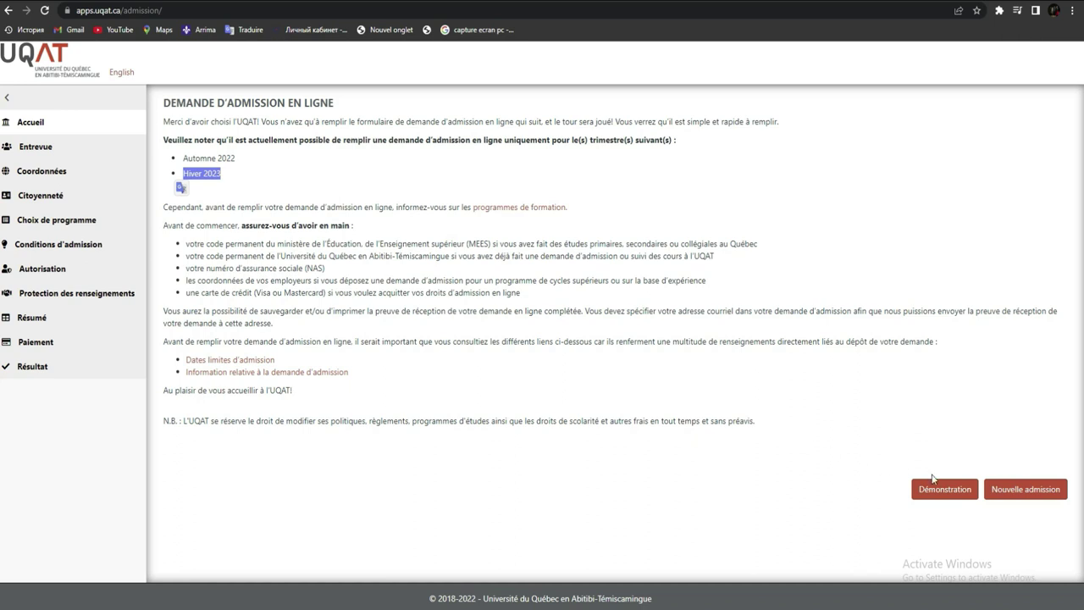
pyautogui.click(996, 488)
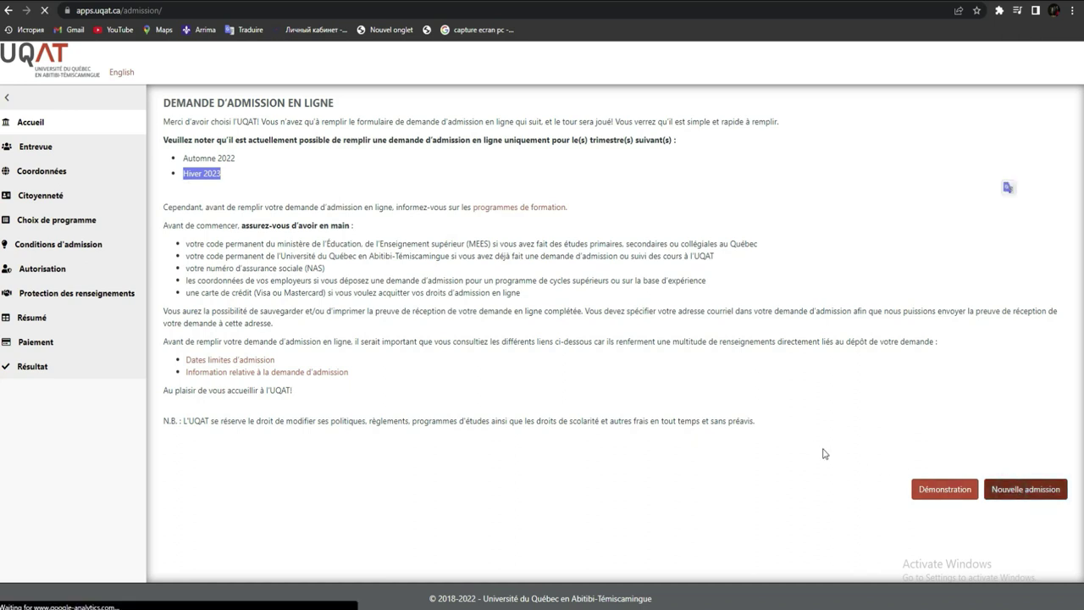
pyautogui.click(1019, 494)
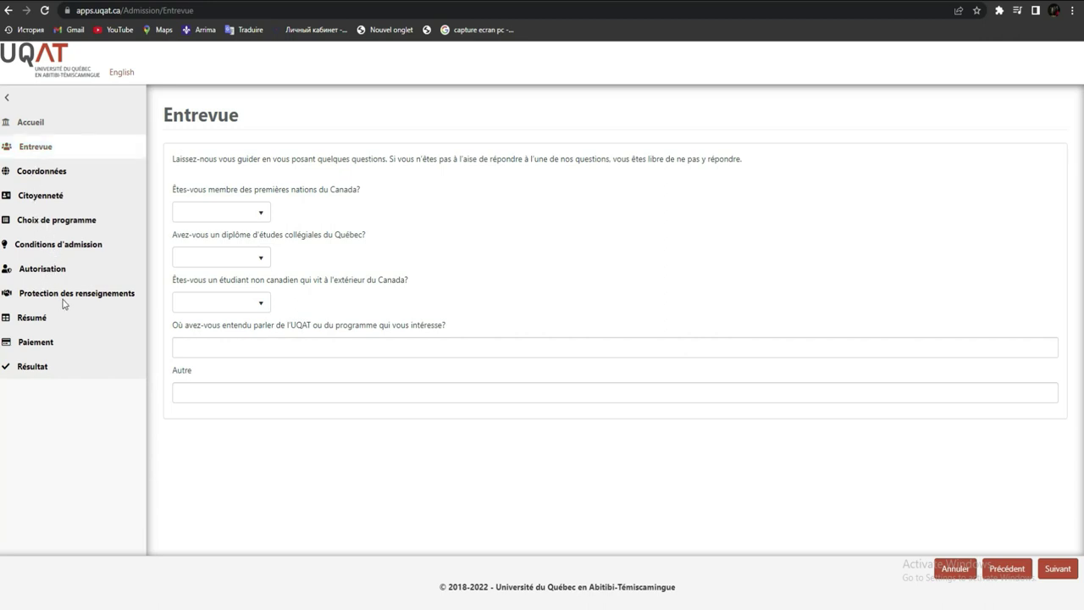
# - Answer Non, Non, Oui to the First Nations, Québec college diploma and living-abroad questions
pyautogui.click(36, 347)
pyautogui.click(238, 214)
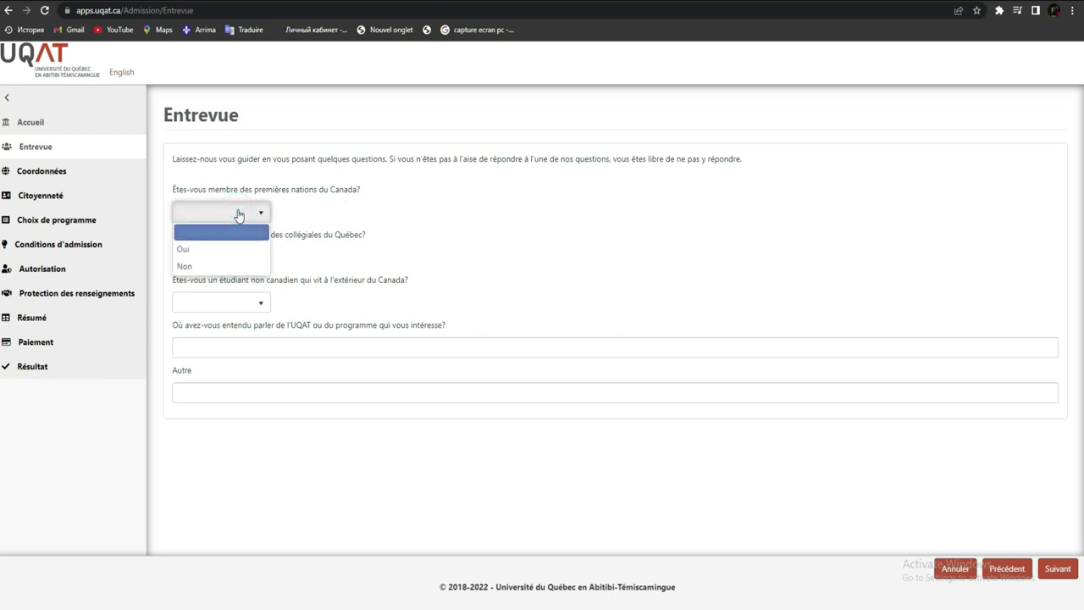
pyautogui.click(229, 265)
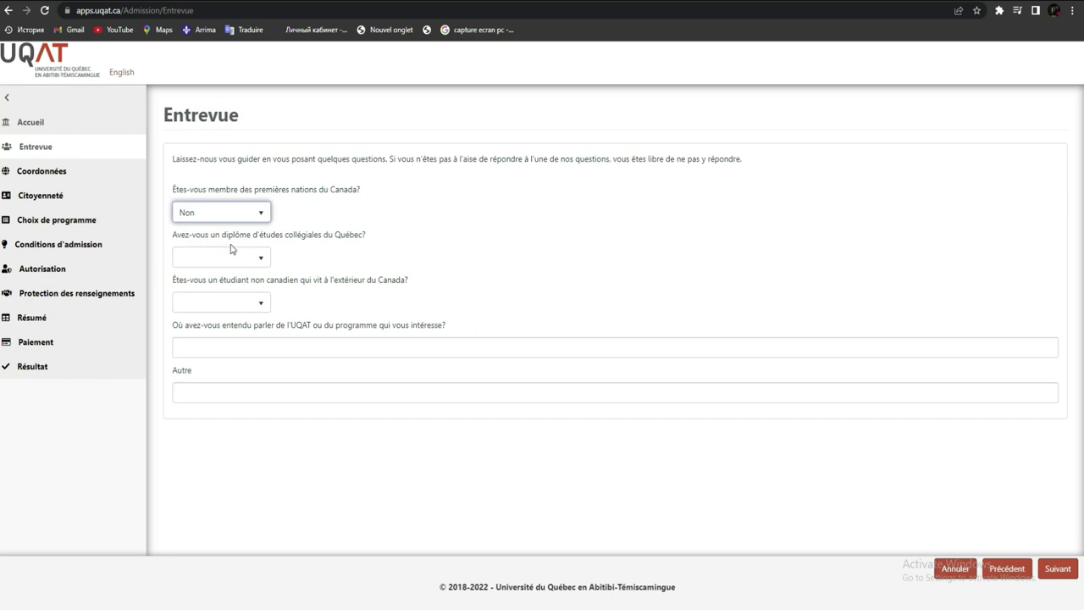
pyautogui.click(236, 264)
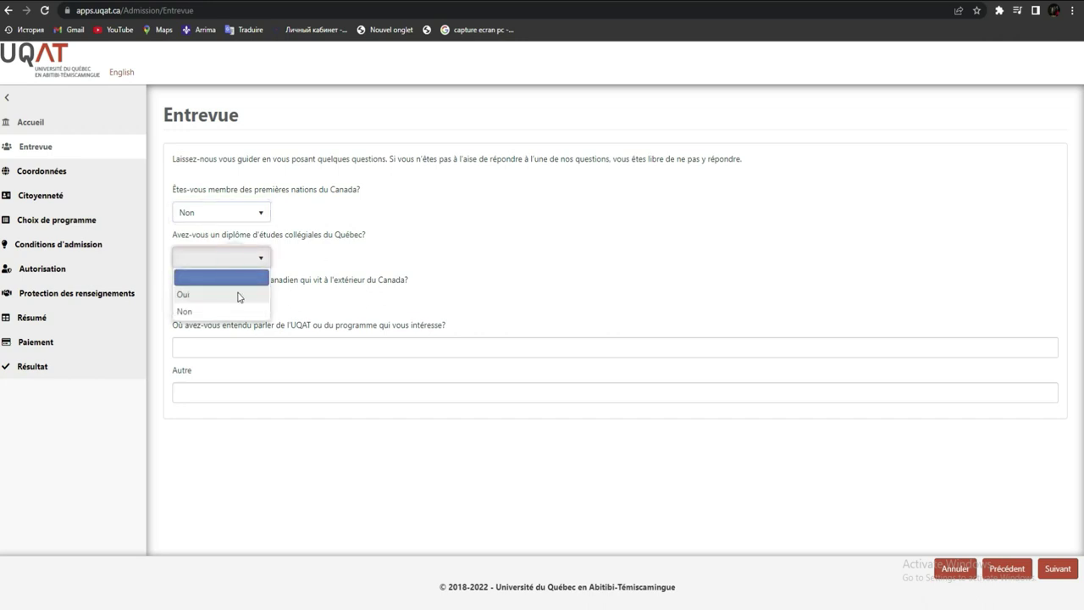
pyautogui.click(241, 311)
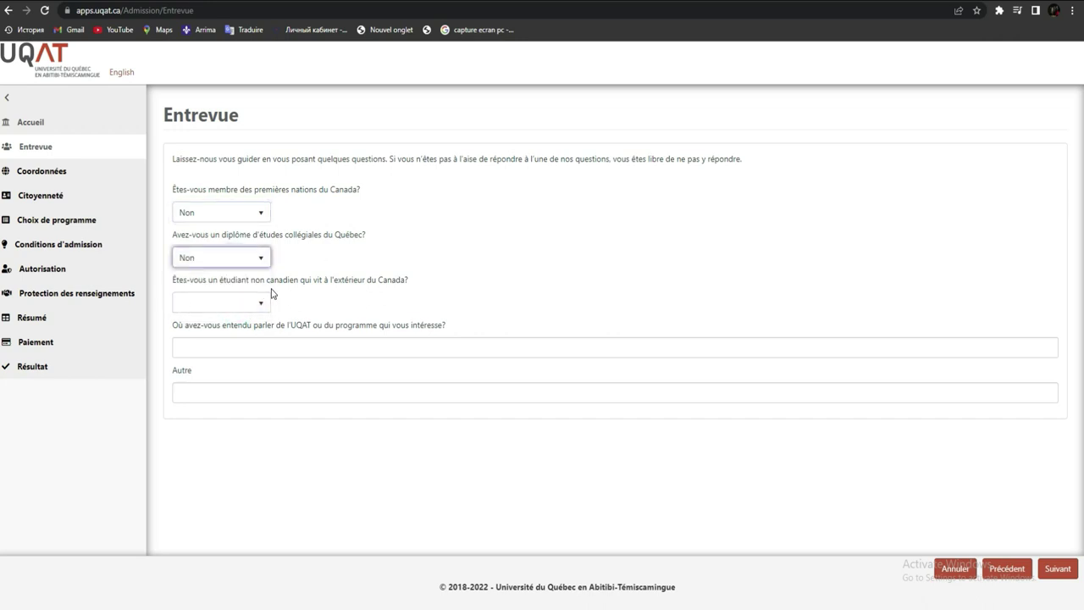
pyautogui.click(242, 305)
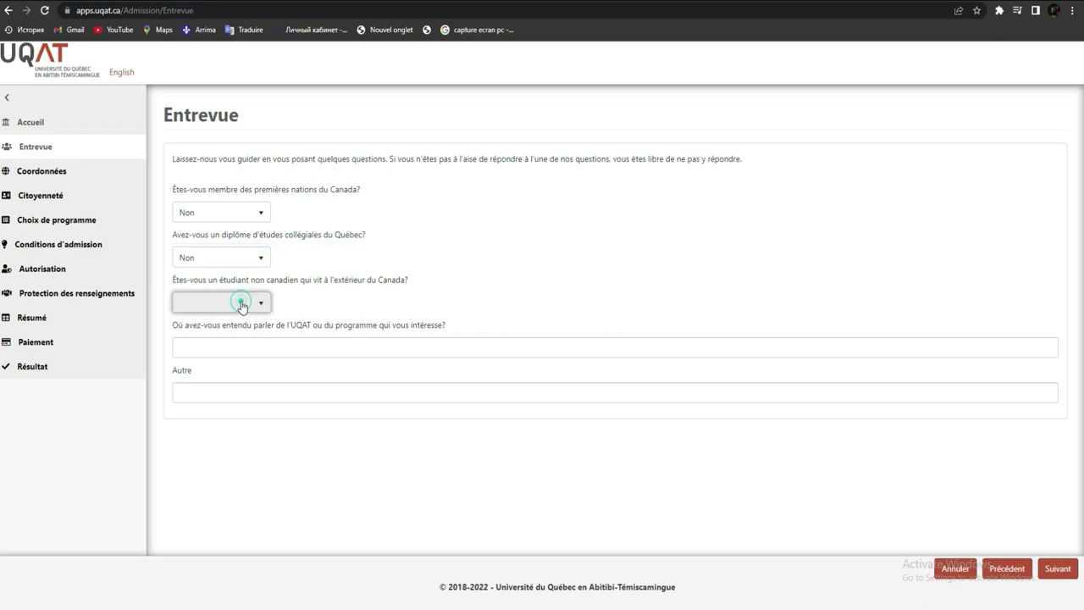
pyautogui.click(235, 336)
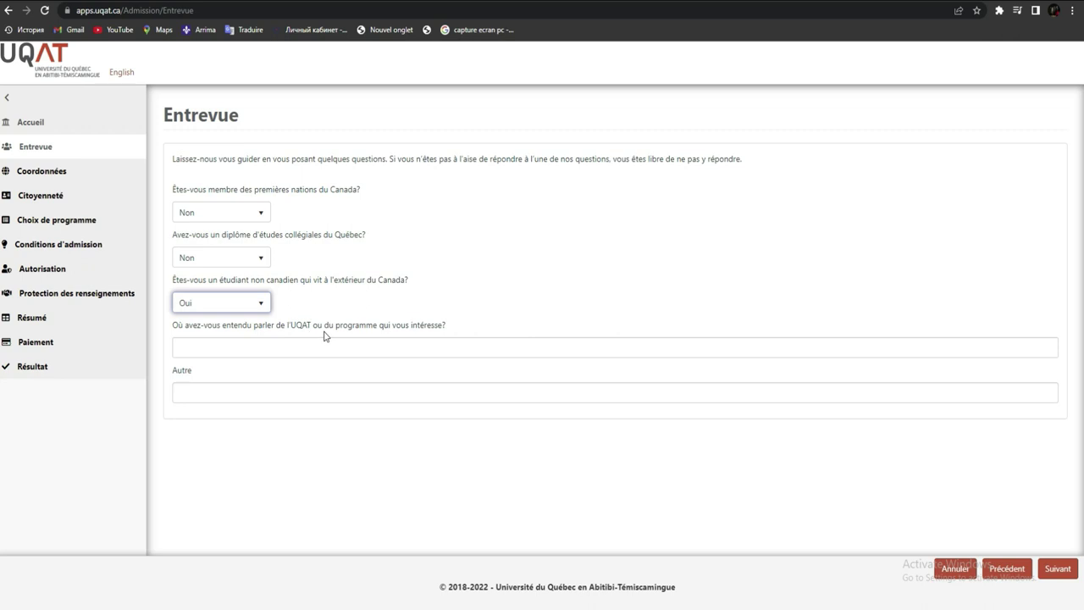
# - Choose Facebook as where they heard of UQAT and continue to the next section
pyautogui.click(376, 349)
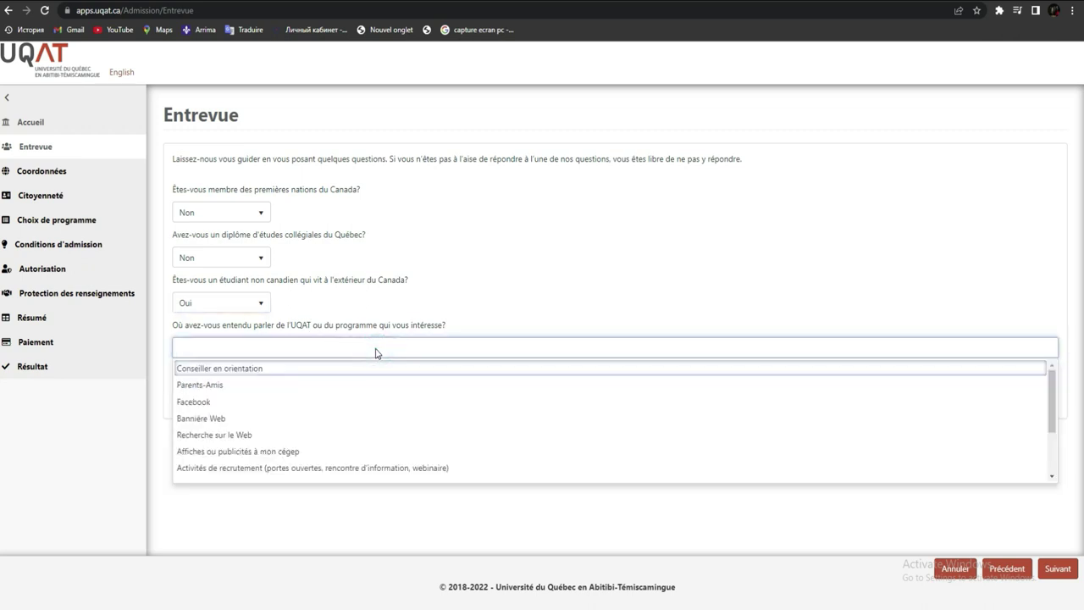
pyautogui.click(219, 403)
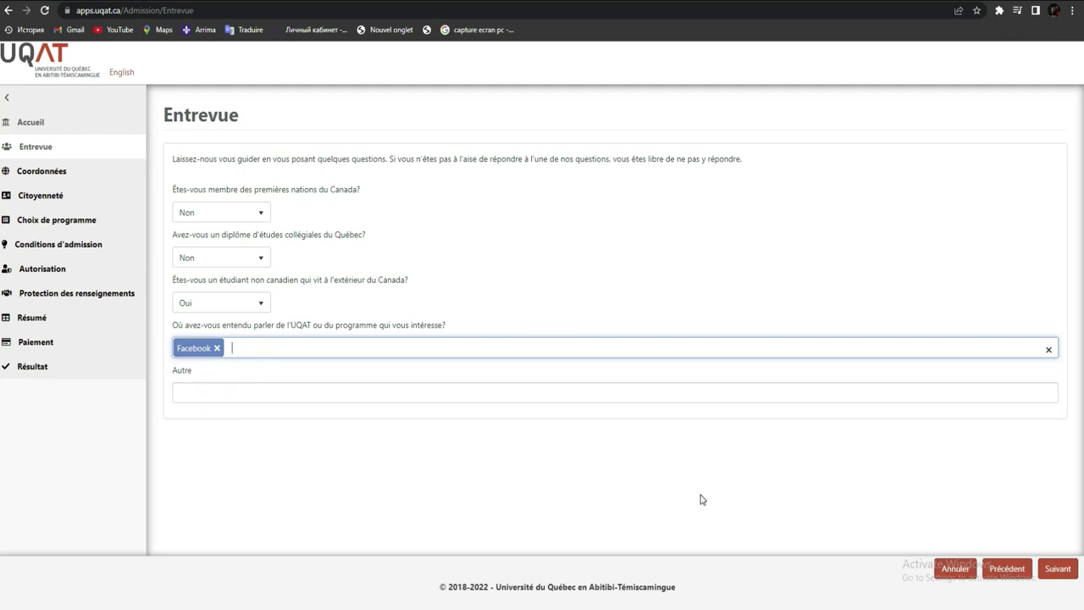
pyautogui.click(1063, 572)
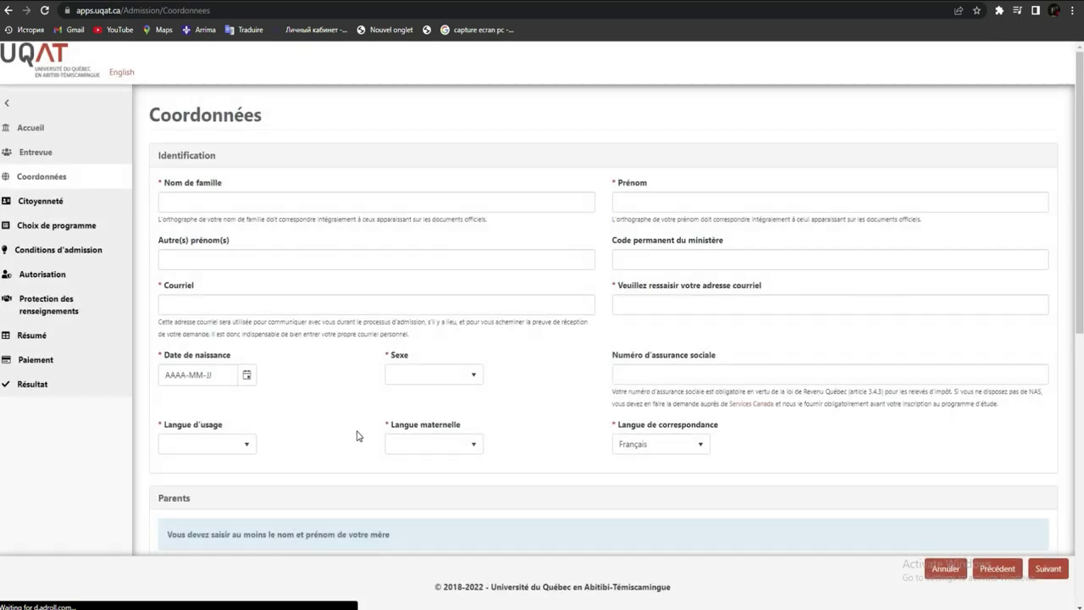
# - Enter the applicant's family name and first name
pyautogui.click(247, 200)
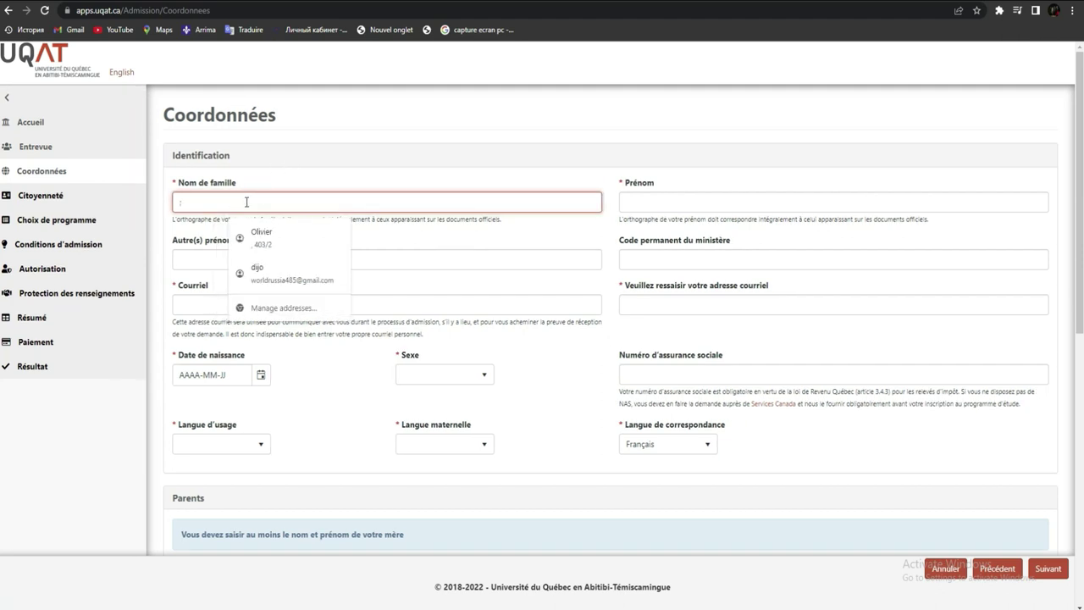
pyautogui.click(245, 202)
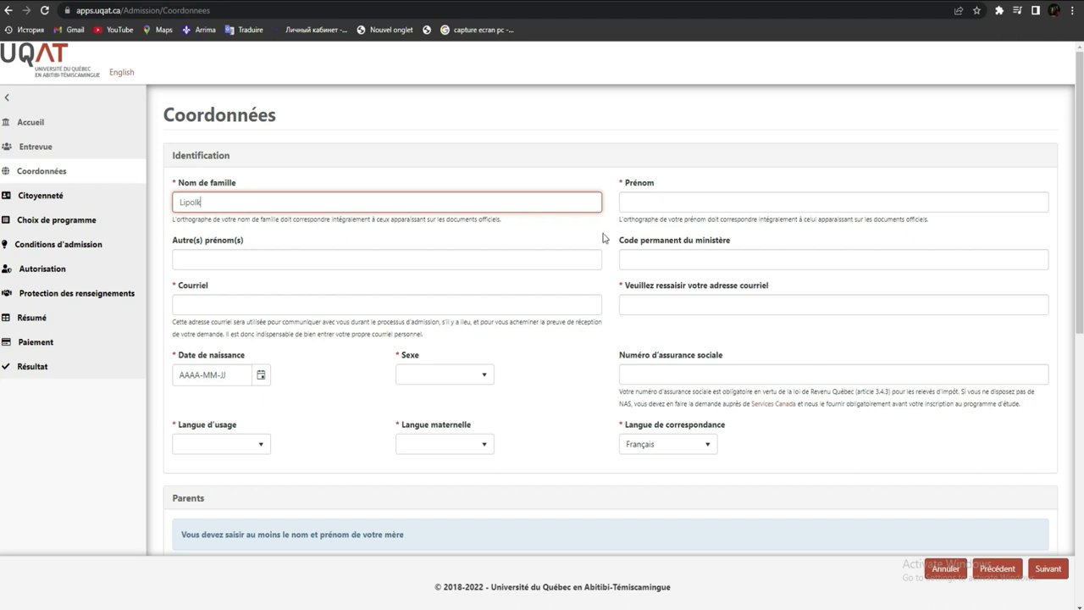
pyautogui.click(652, 201)
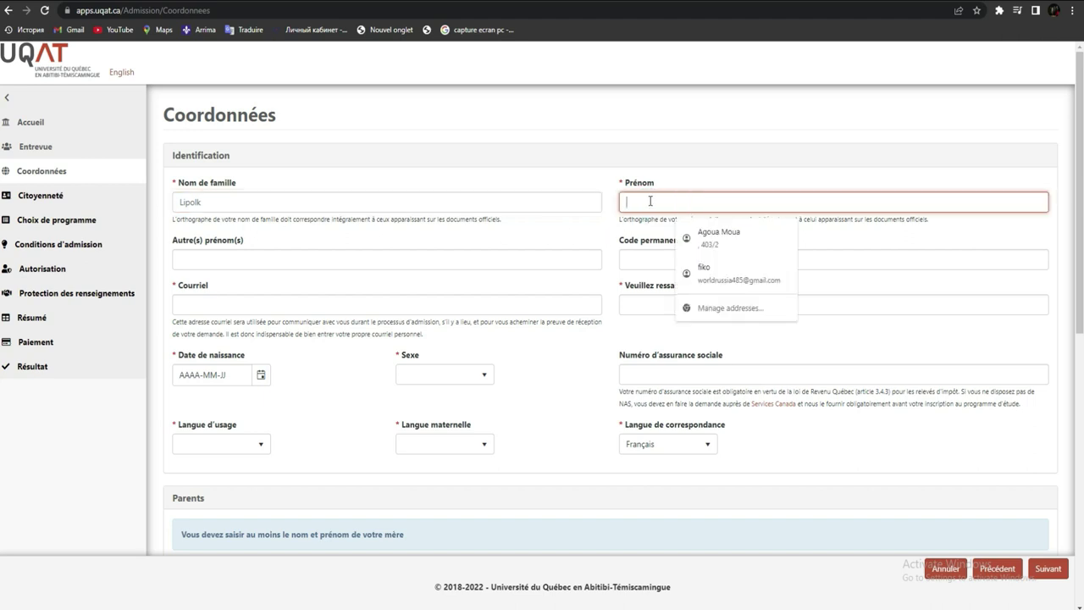
pyautogui.write('Coukils')
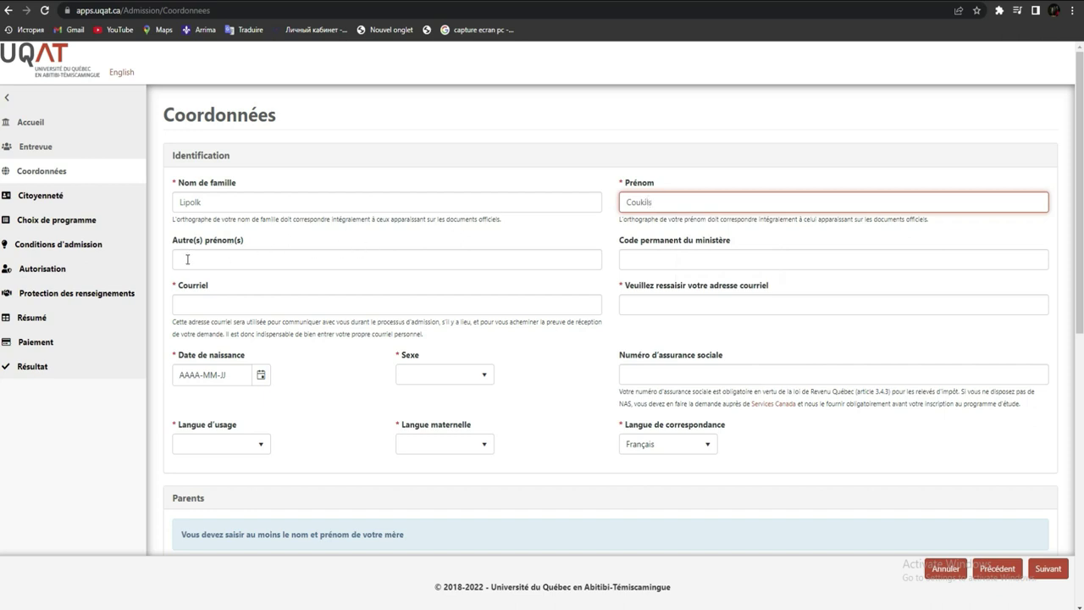
# - Enter the applicant's e-mail address and re-enter it in the confirmation field
pyautogui.click(215, 304)
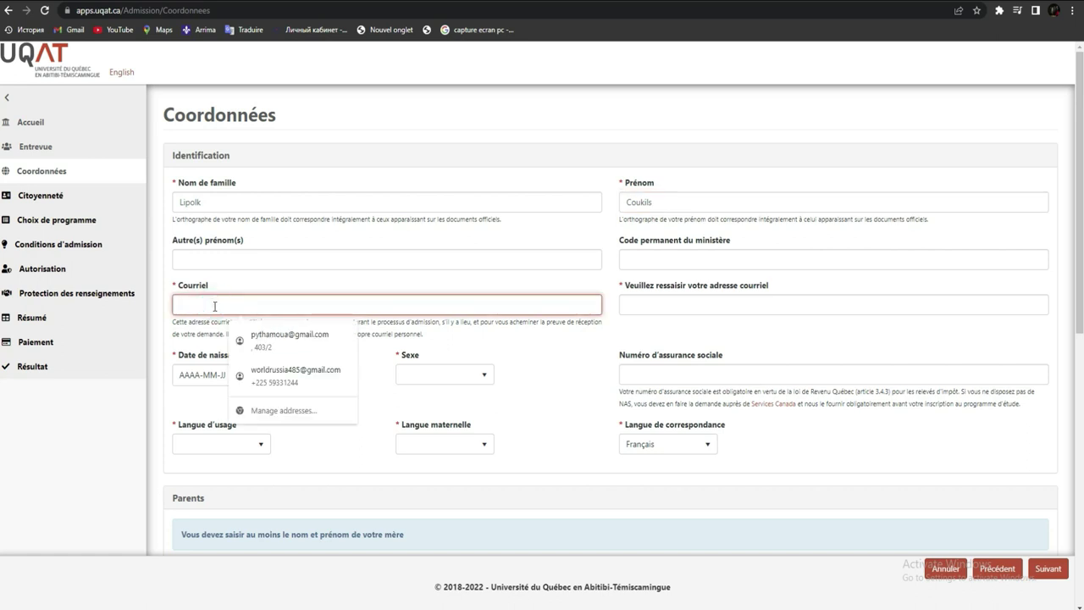
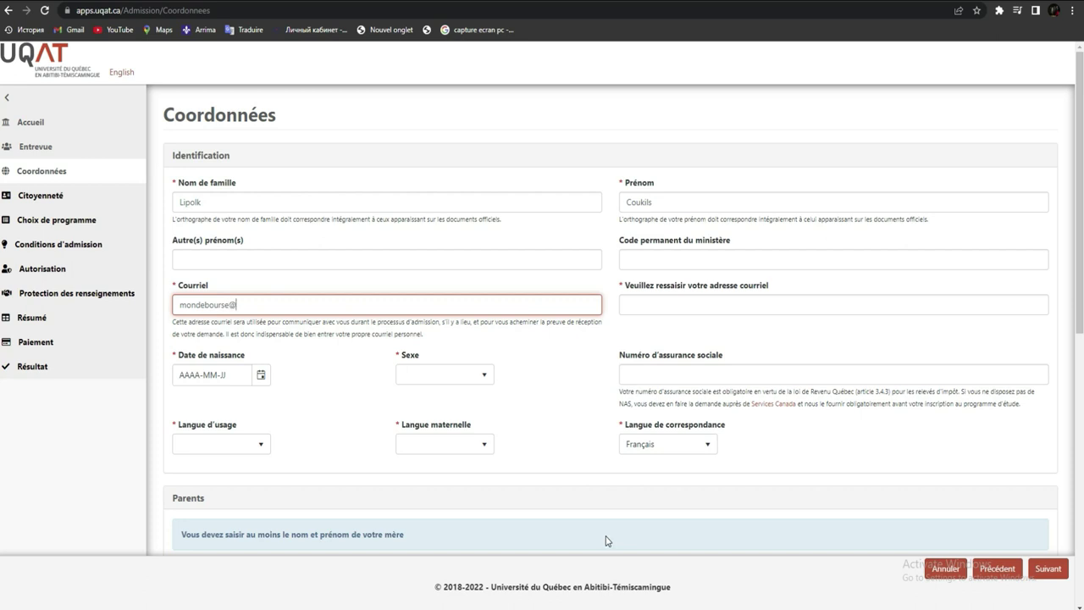
pyautogui.click(727, 307)
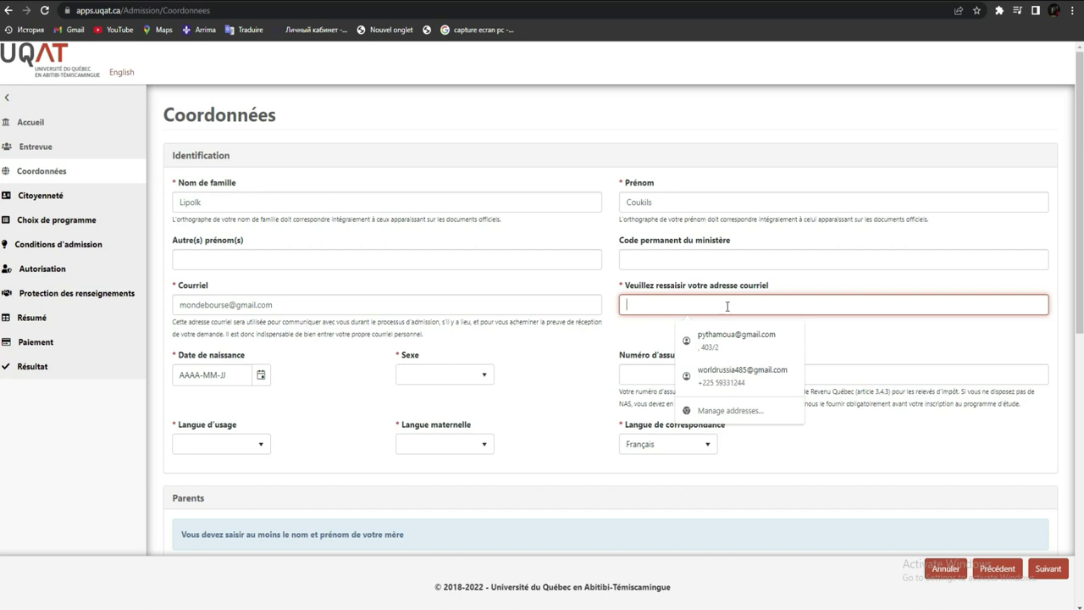
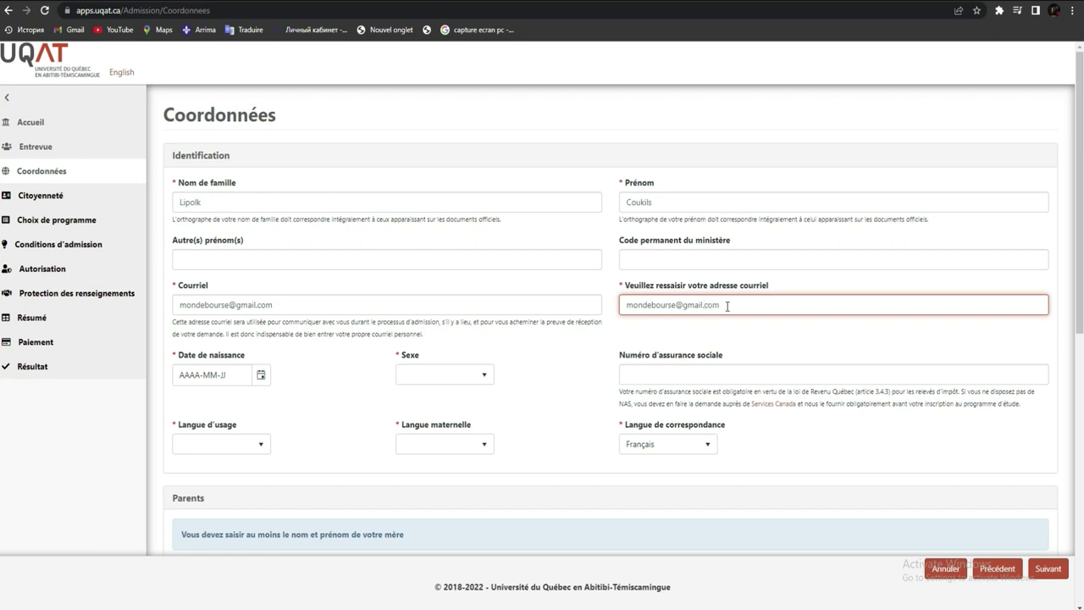
pyautogui.press('Tab')
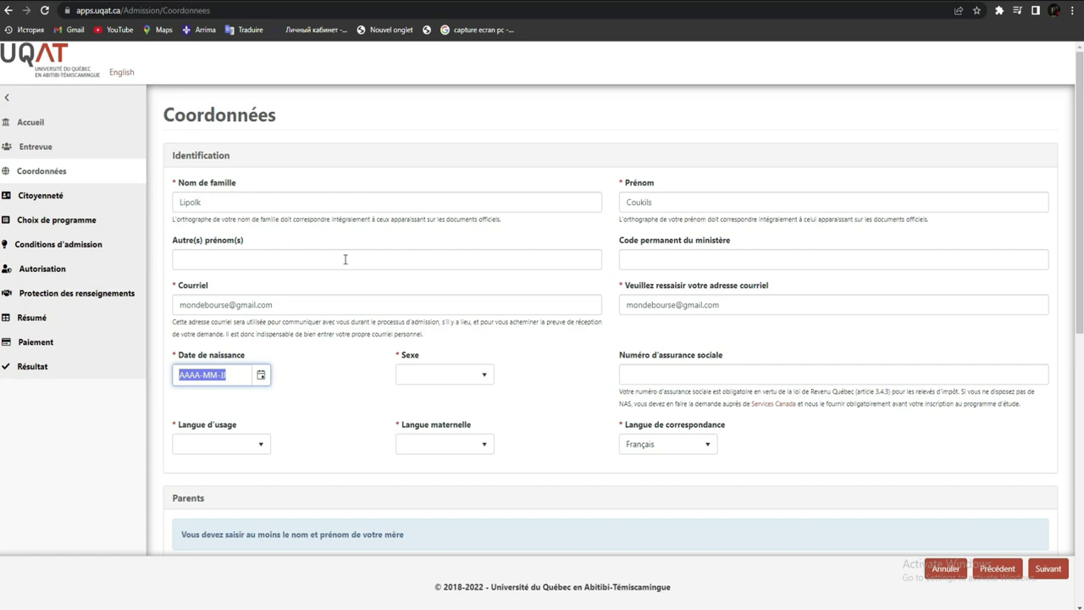
# - Set the birth date to 2004-02-04 in the calendar picker
pyautogui.click(261, 382)
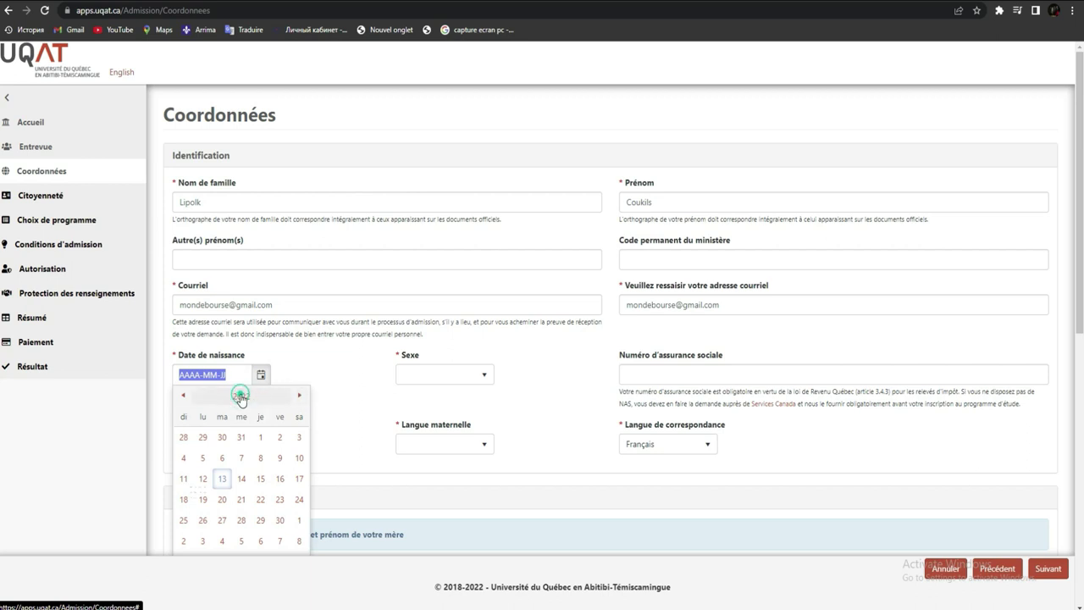
pyautogui.click(241, 397)
pyautogui.click(241, 397)
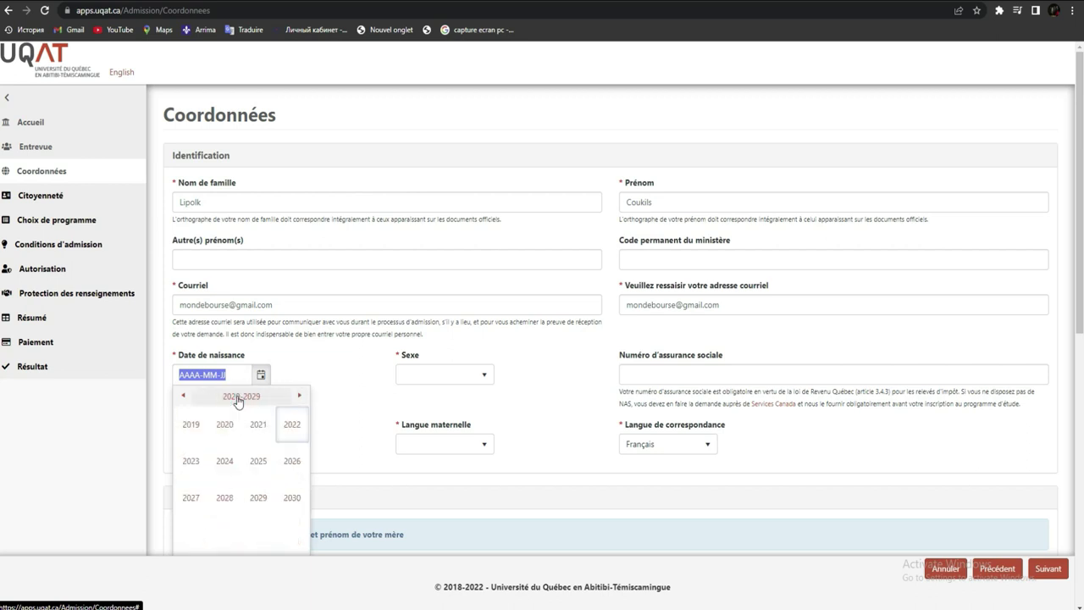
pyautogui.click(183, 396)
pyautogui.click(183, 396)
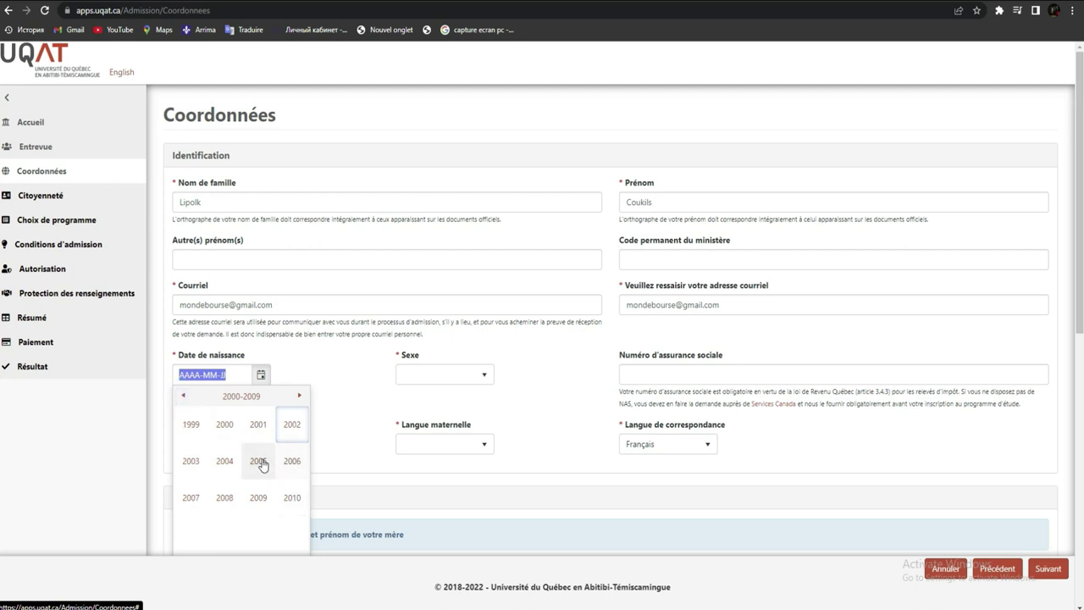
pyautogui.click(226, 461)
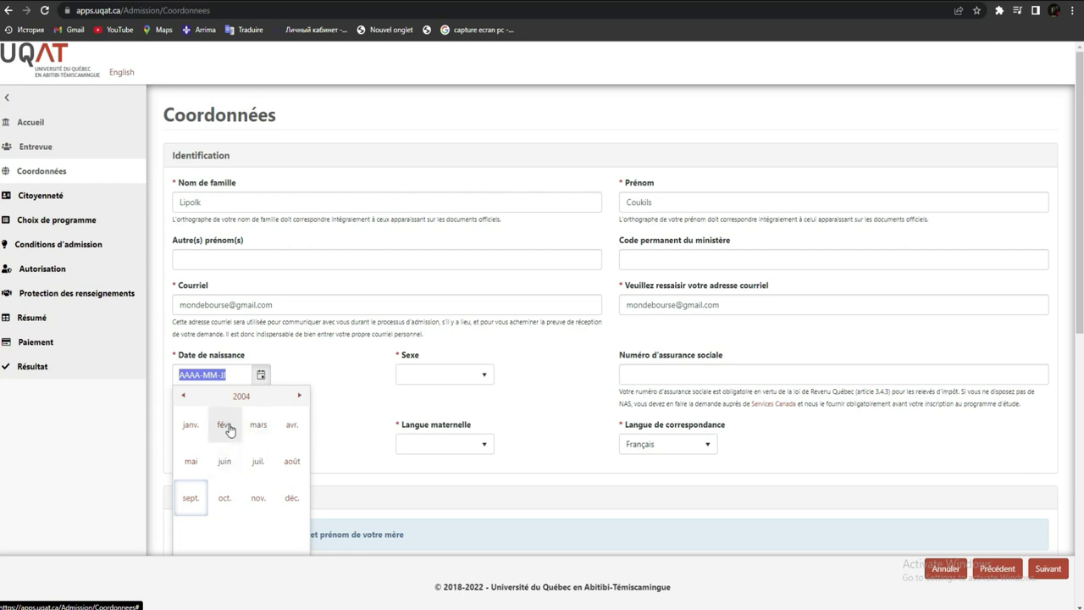
pyautogui.click(224, 423)
pyautogui.click(242, 445)
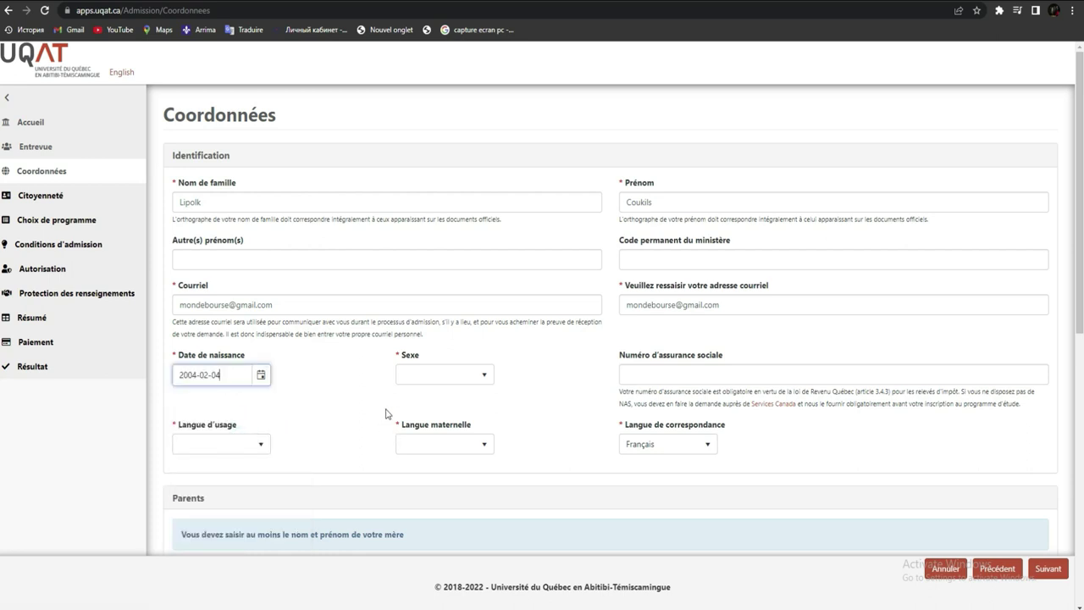
# - Set sex to Masculin and both usage language and mother tongue to Français
pyautogui.click(430, 375)
pyautogui.click(423, 427)
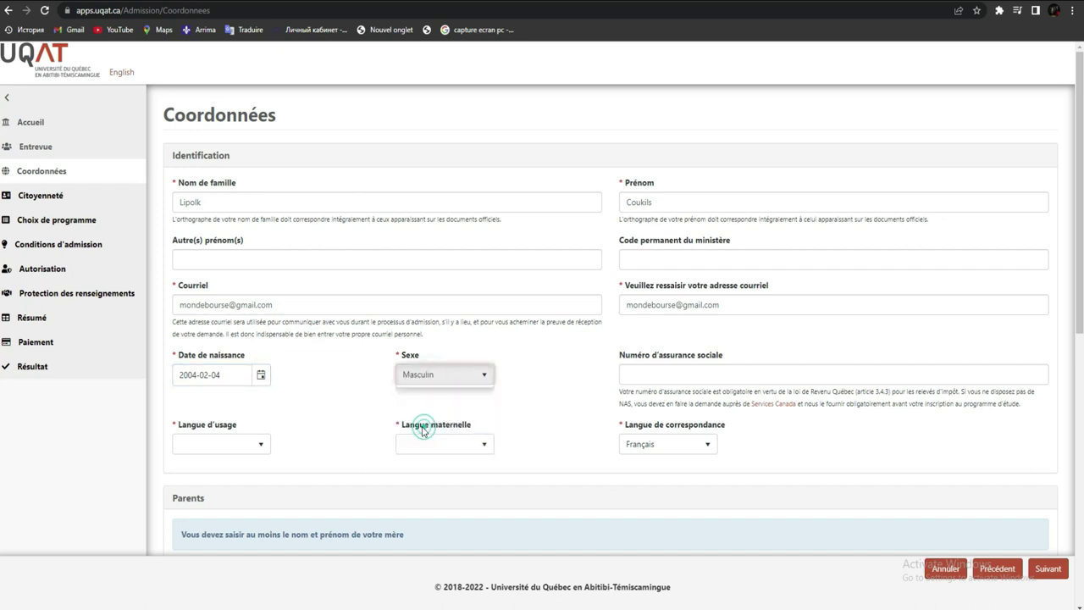
pyautogui.click(227, 449)
pyautogui.click(210, 481)
pyautogui.click(457, 447)
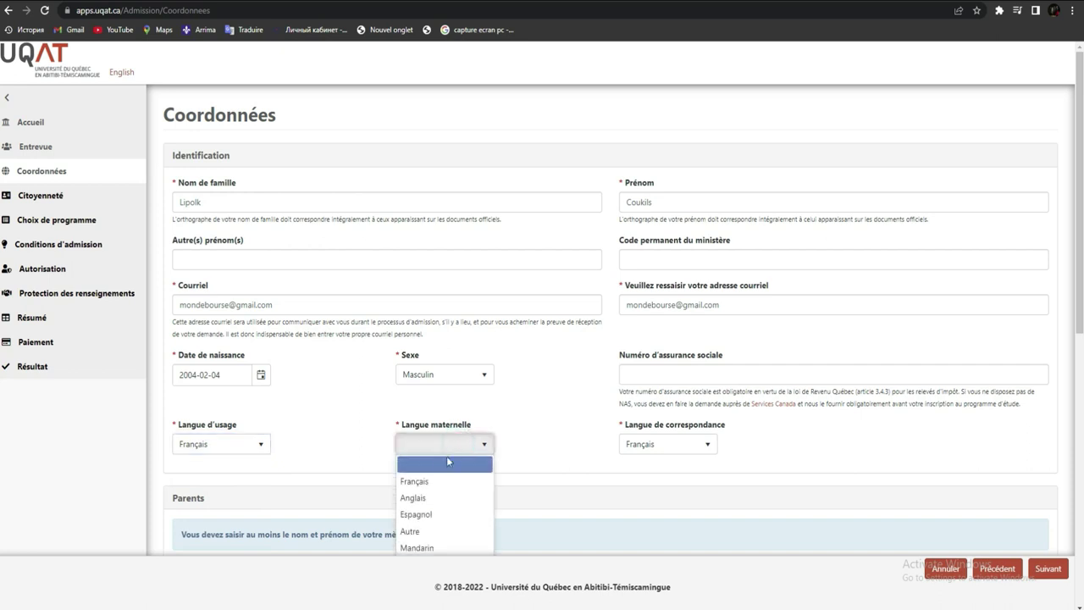
pyautogui.click(436, 482)
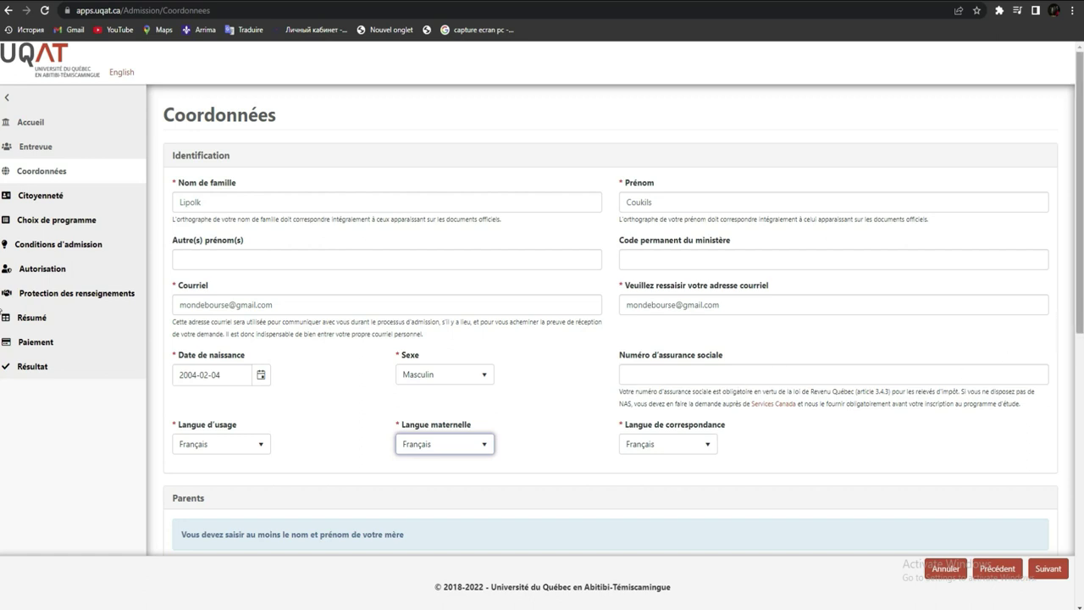
pyautogui.scroll(-2, 804, 364)
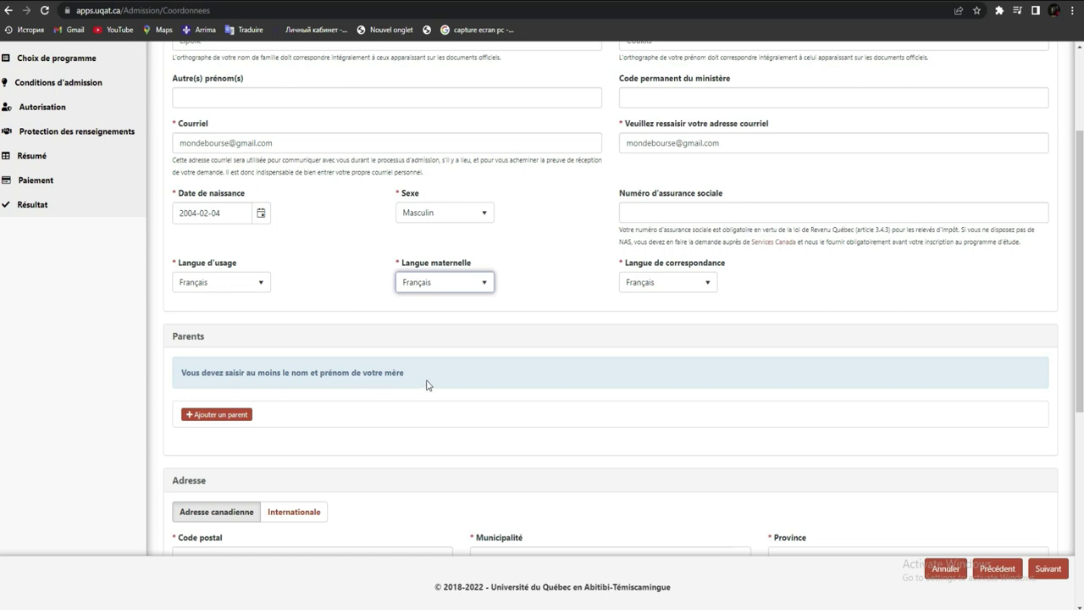
# - Add the father as a Père parent with his last and first names, then choose Internationale address
pyautogui.click(213, 415)
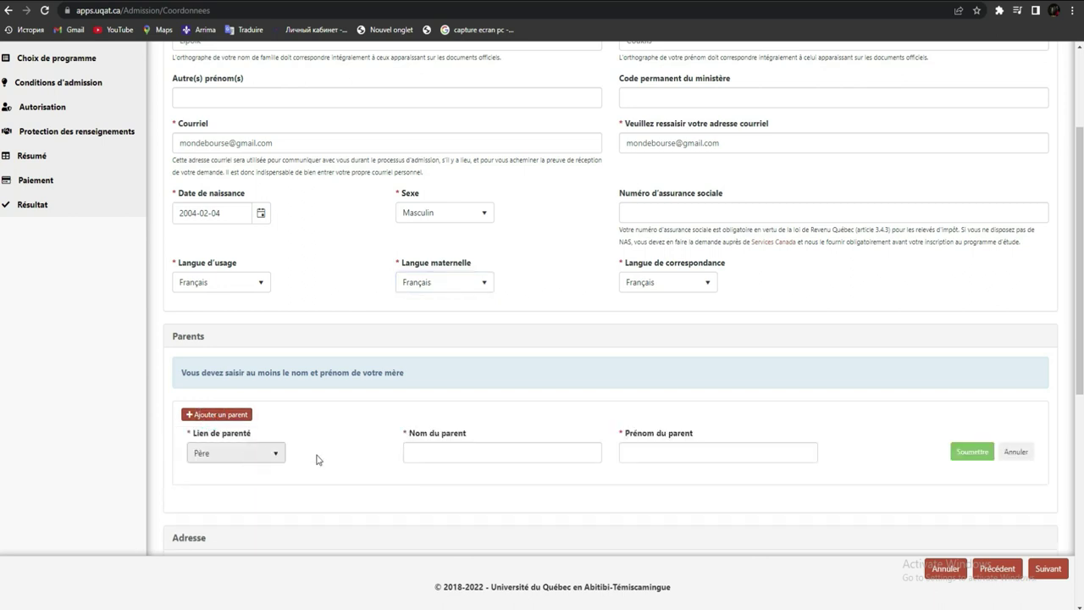
pyautogui.click(476, 453)
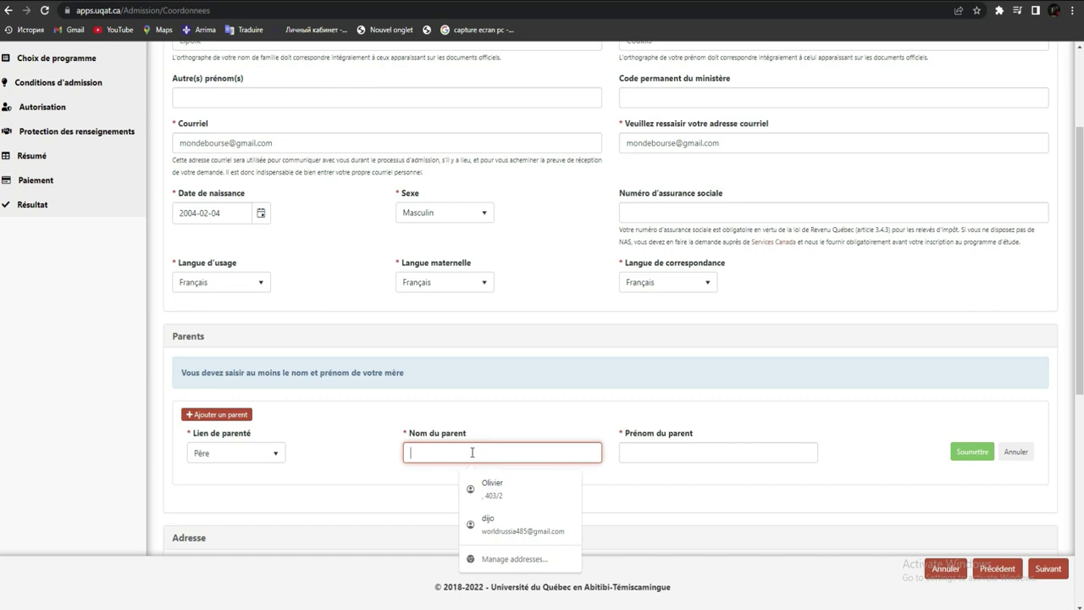
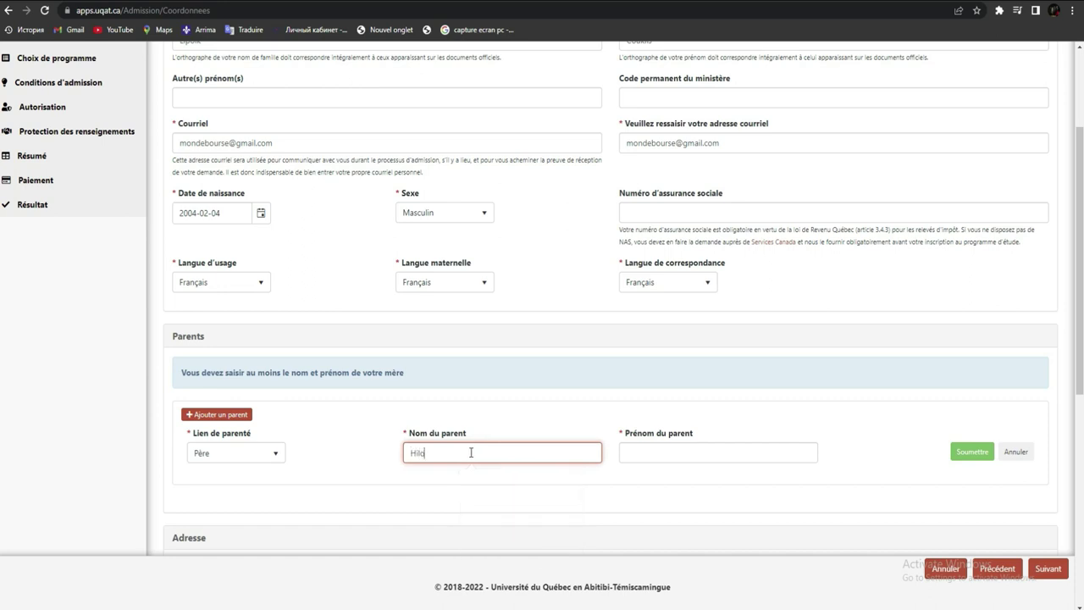
pyautogui.click(651, 455)
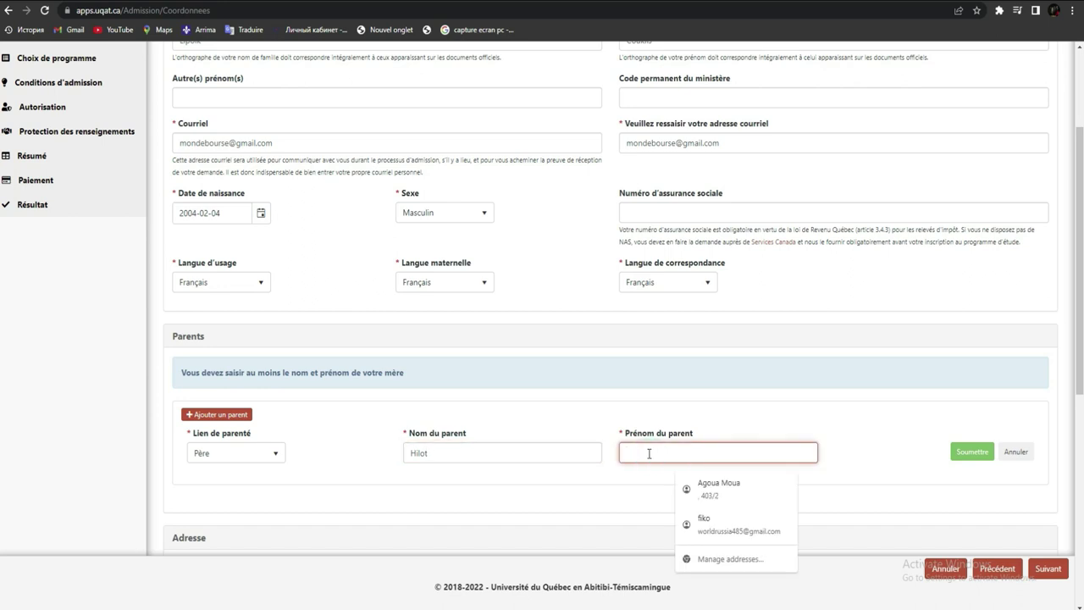
pyautogui.click(269, 458)
pyautogui.click(269, 458)
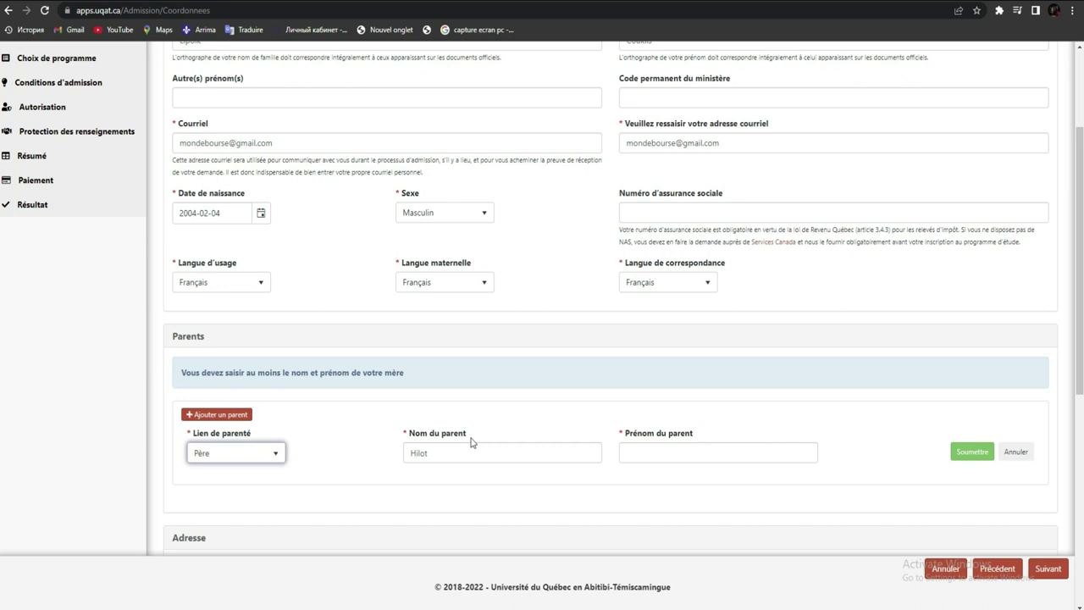
pyautogui.click(674, 455)
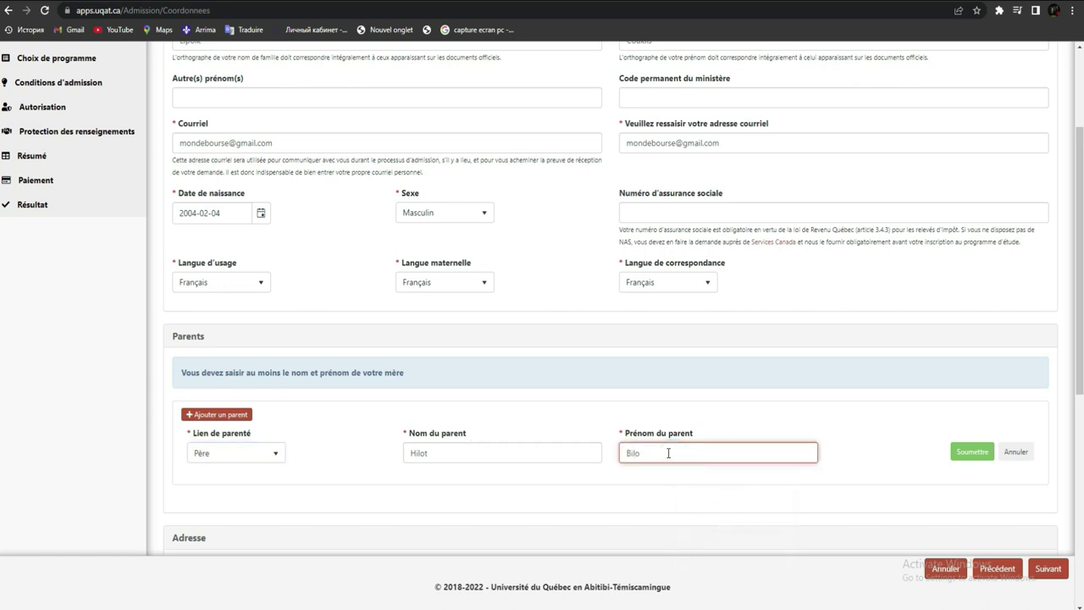
pyautogui.click(976, 454)
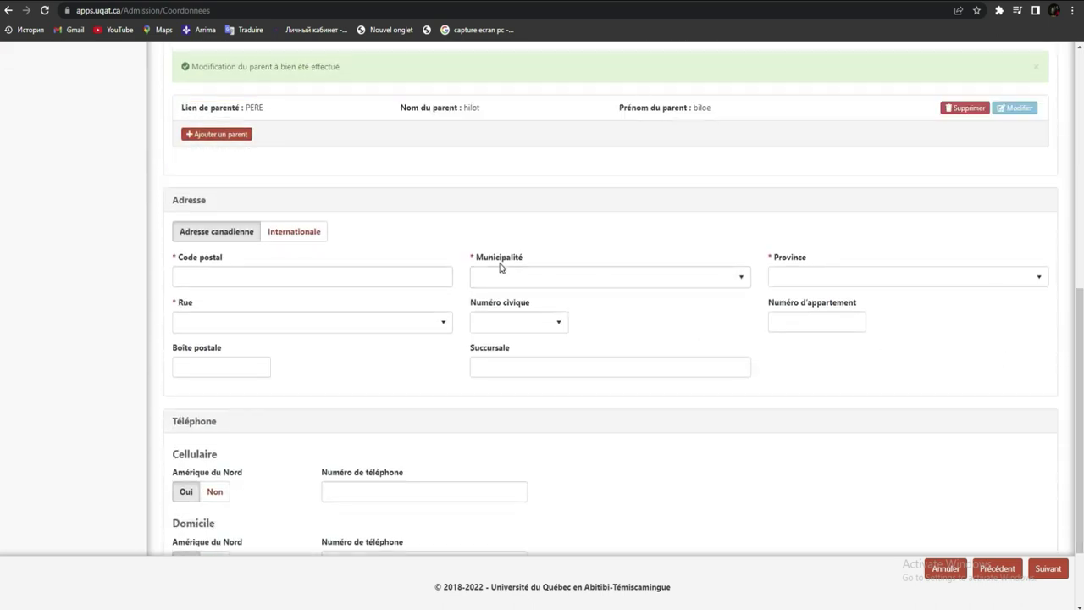
pyautogui.moveTo(1080, 339)
pyautogui.mouseDown()
pyautogui.moveTo(1073, 163)
pyautogui.moveTo(1081, 335)
pyautogui.mouseUp()
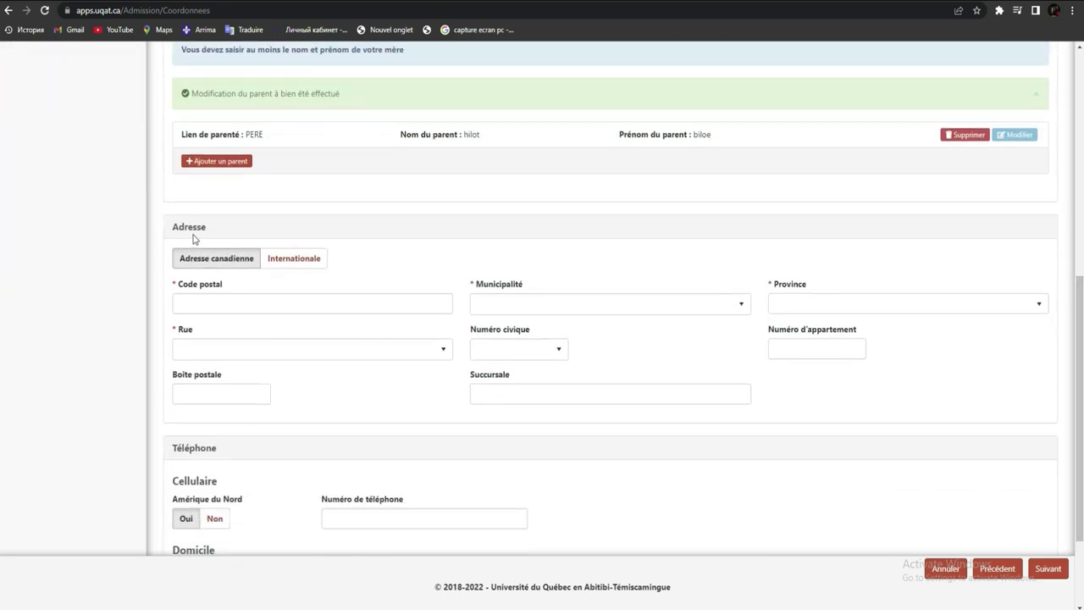
pyautogui.click(297, 262)
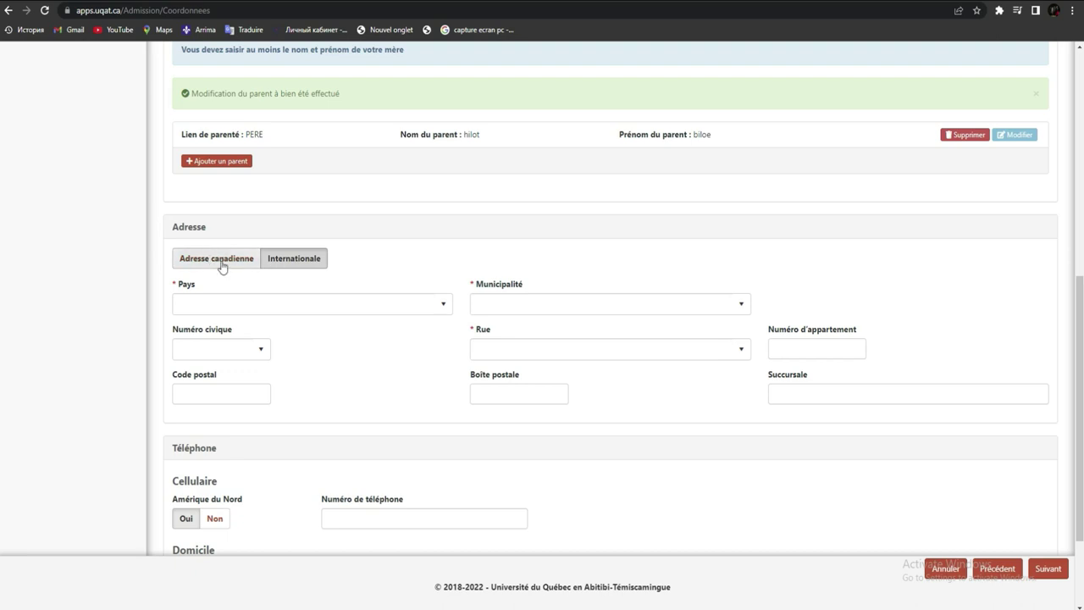
# - Choose Côte d'Ivoire from the Pays list
pyautogui.click(442, 305)
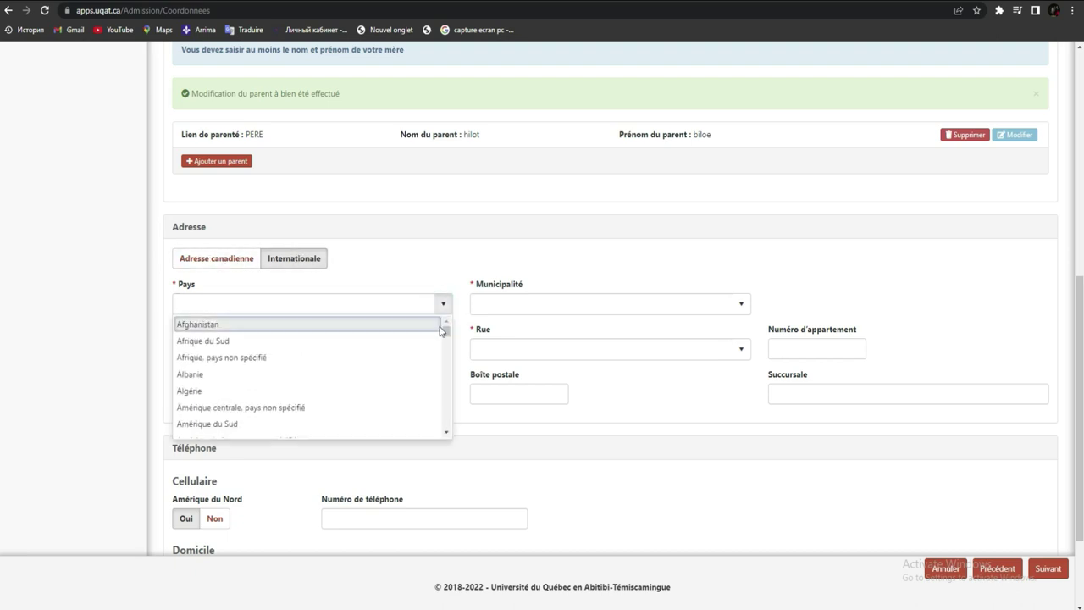
pyautogui.moveTo(447, 330); pyautogui.dragTo(443, 348)
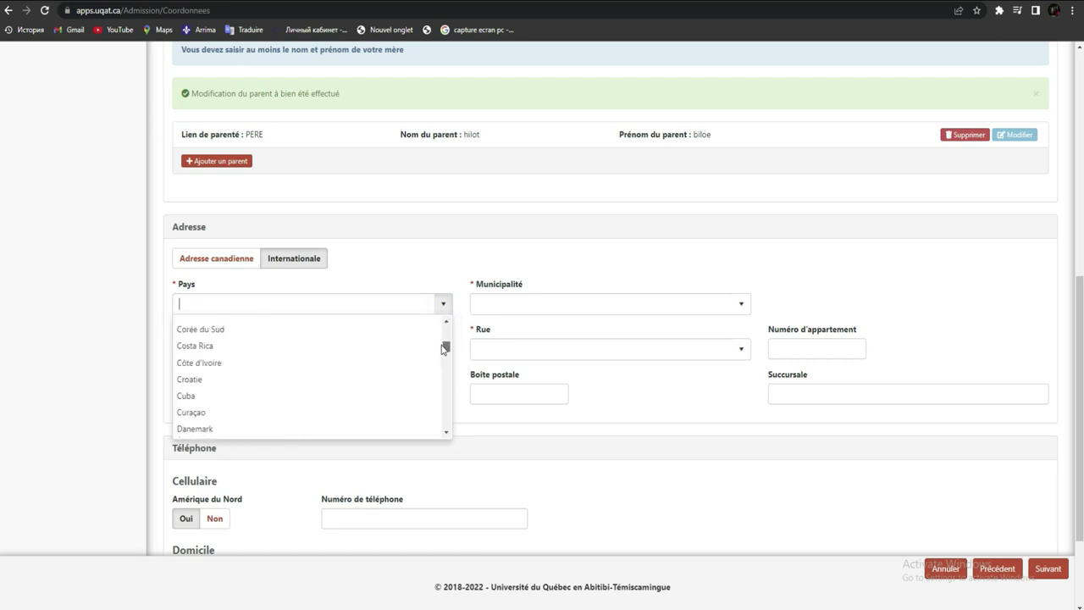
pyautogui.click(332, 362)
# - Enter Abidjan as the municipality and confirm the suggestion
pyautogui.click(544, 303)
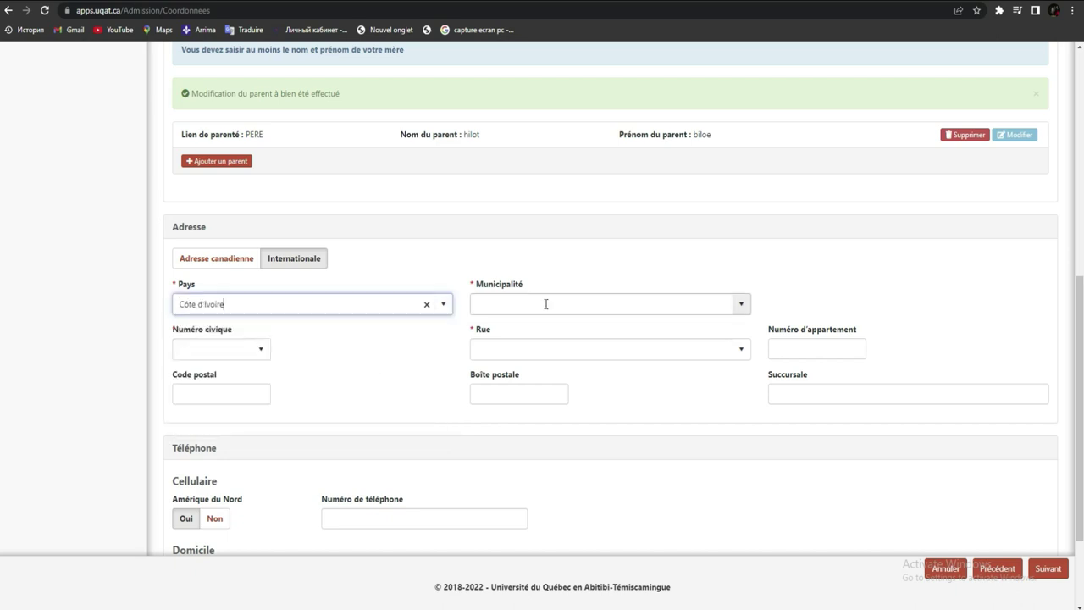
pyautogui.click(741, 309)
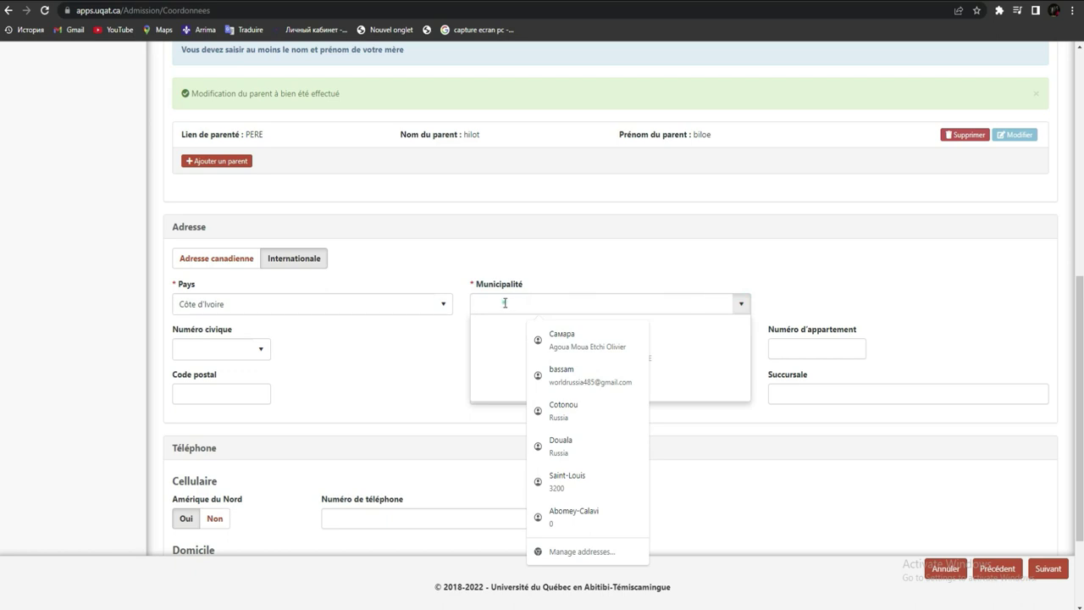
pyautogui.click(359, 362)
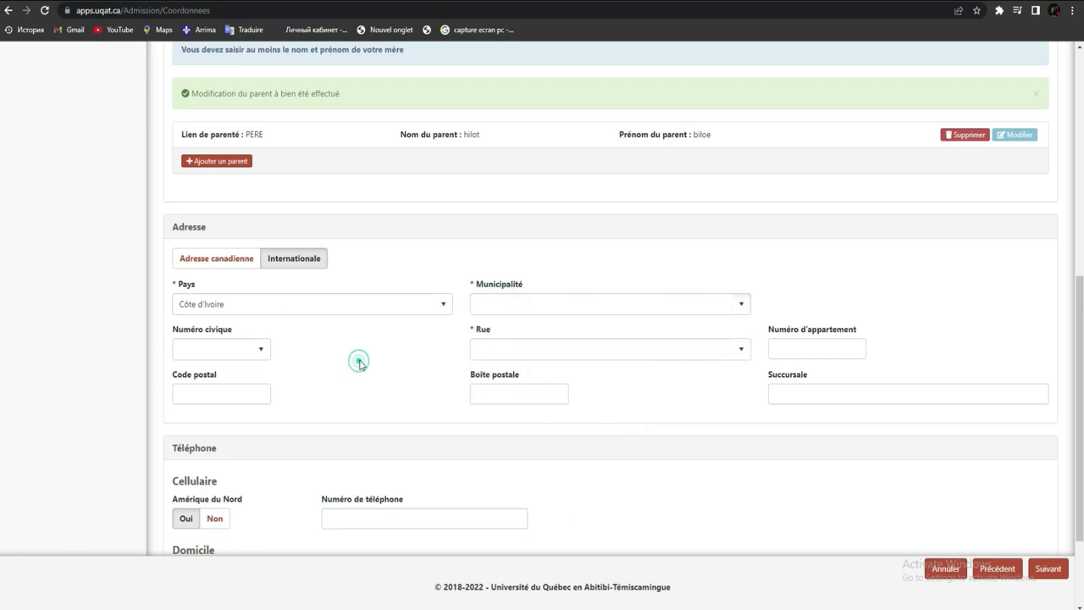
pyautogui.click(521, 302)
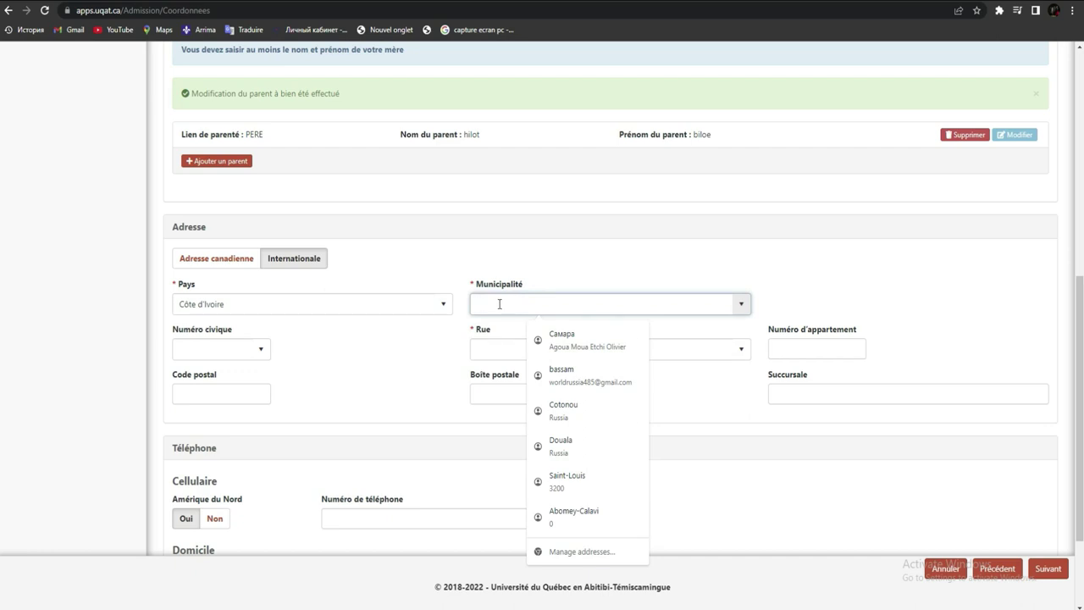
pyautogui.write('A')
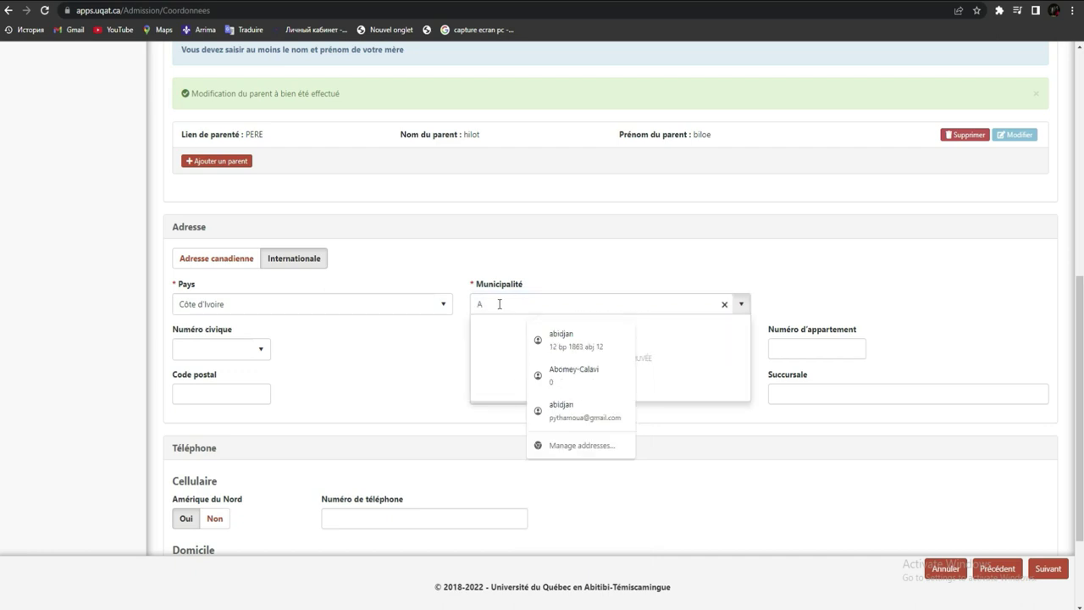
pyautogui.write('bidj')
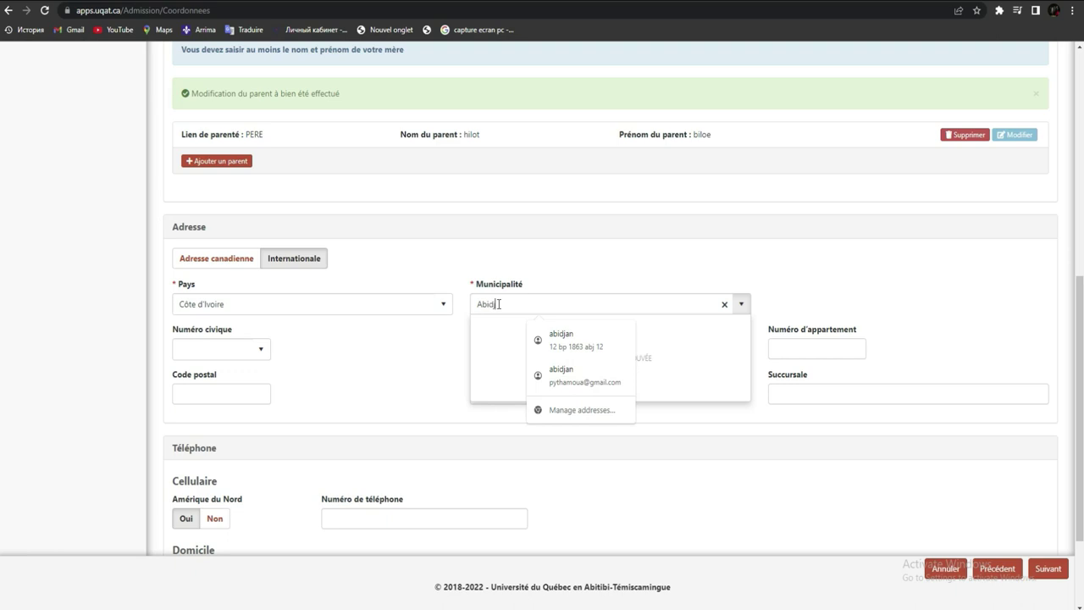
pyautogui.write('an')
pyautogui.click(377, 367)
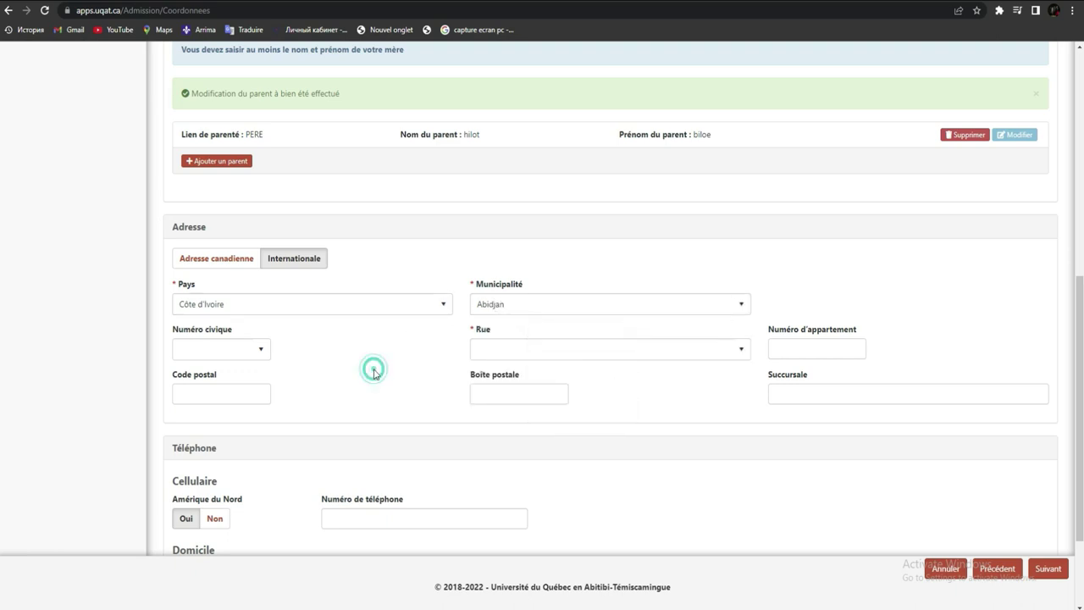
# - Enter 'rue j6' as the street of the international address
pyautogui.click(261, 352)
pyautogui.click(218, 350)
pyautogui.click(735, 356)
pyautogui.click(612, 350)
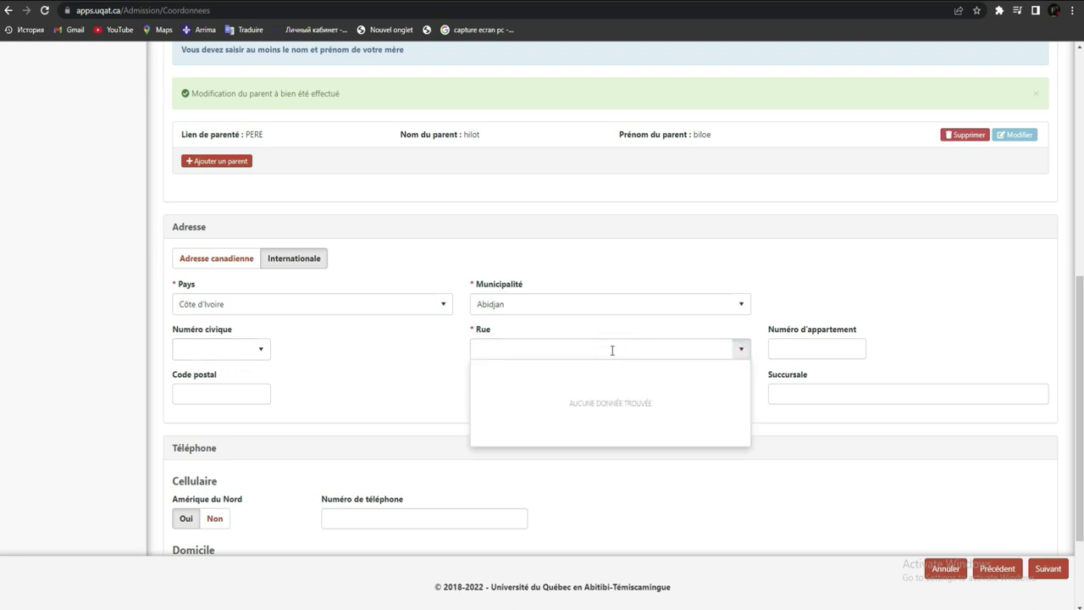
pyautogui.click(363, 396)
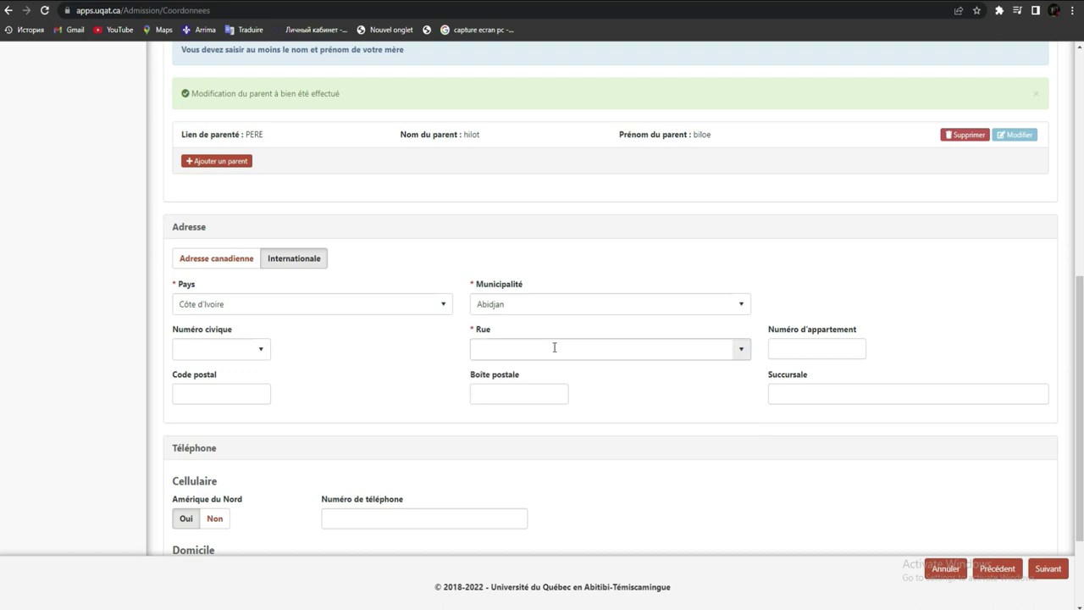
pyautogui.click(800, 349)
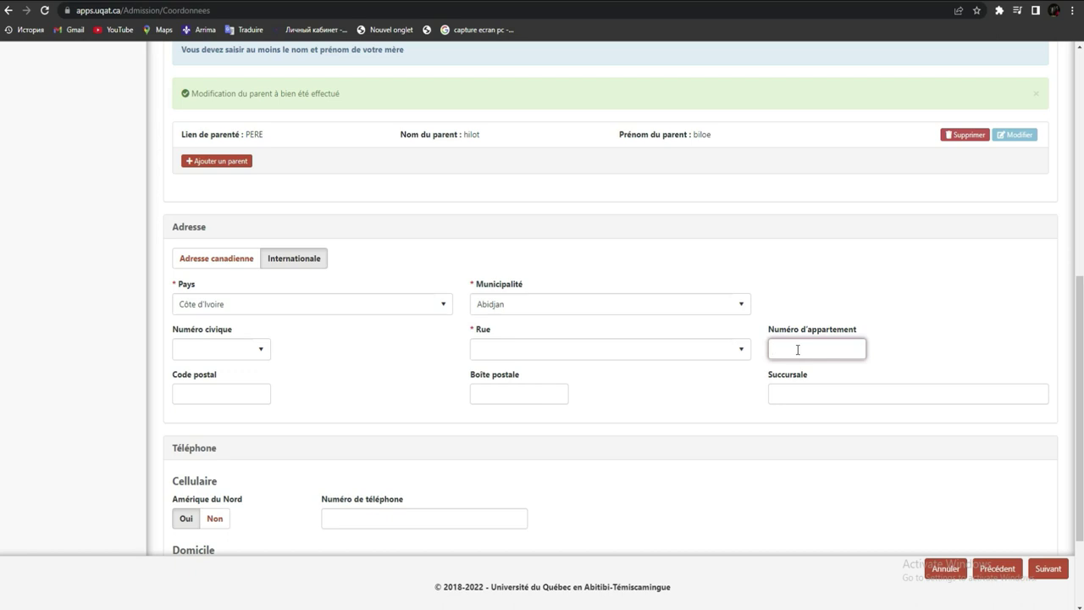
pyautogui.click(527, 348)
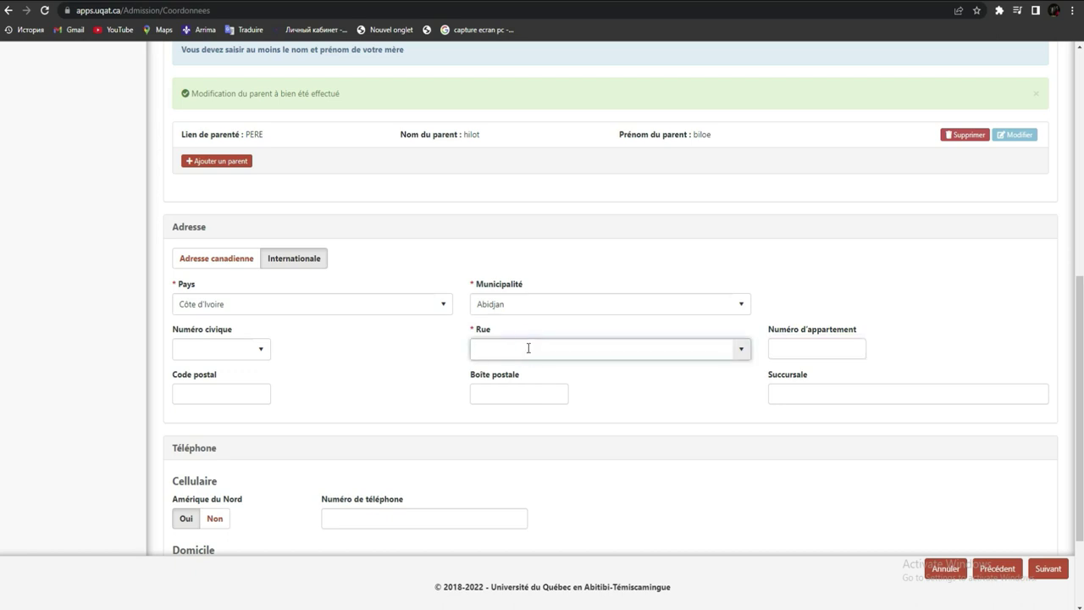
pyautogui.write('l')
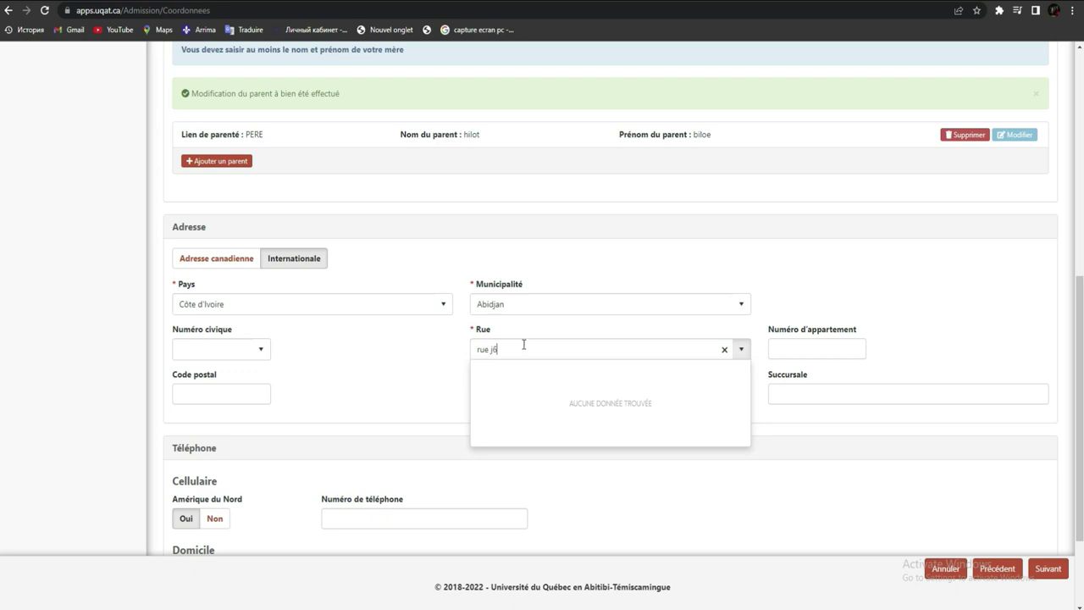
pyautogui.click(383, 387)
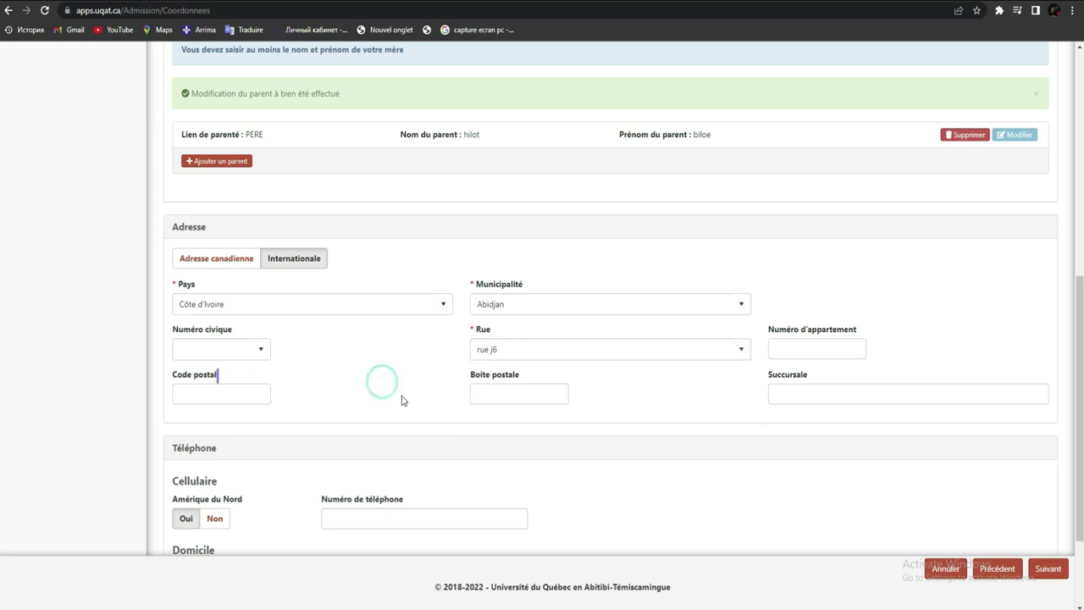
# - Enter 0000 as the postal code
pyautogui.click(256, 395)
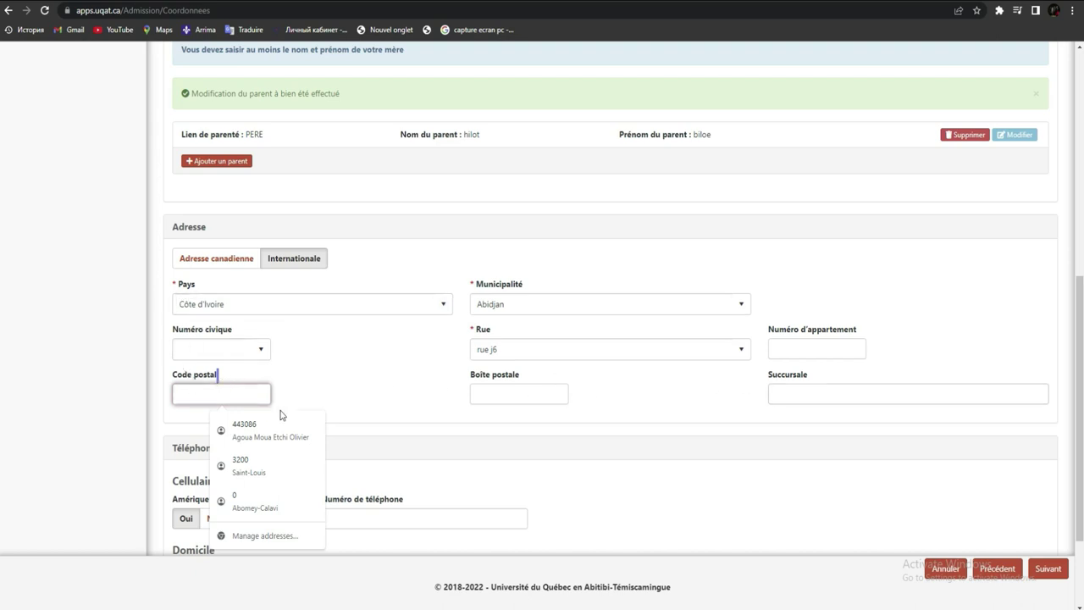
pyautogui.click(197, 391)
pyautogui.write('0000')
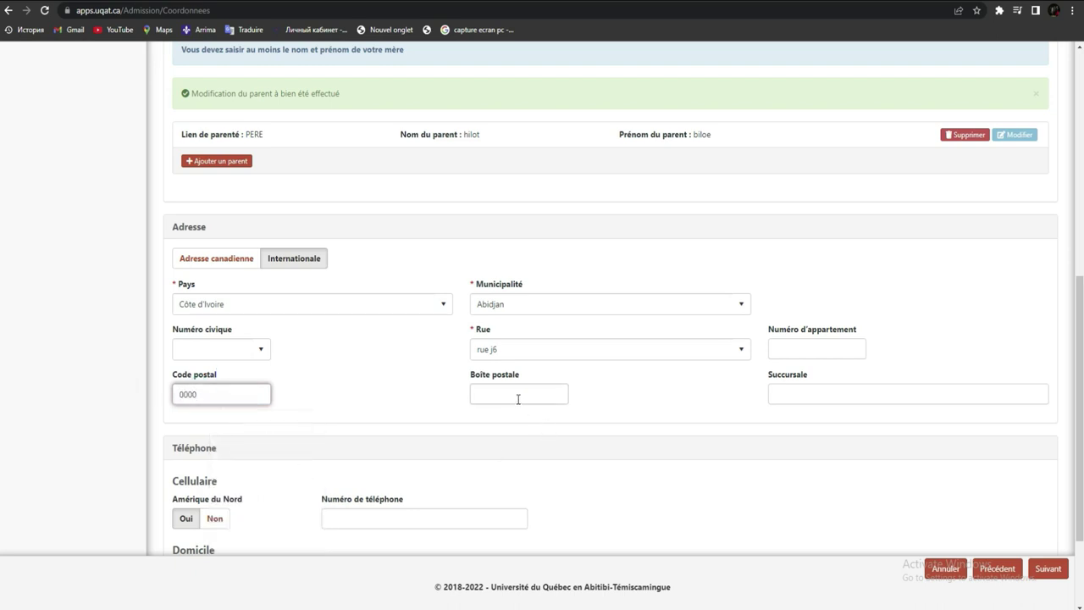
# - Set Amérique du Nord to Non for cell, home and work phones and submit the page
pyautogui.scroll(-2, 1058, 411)
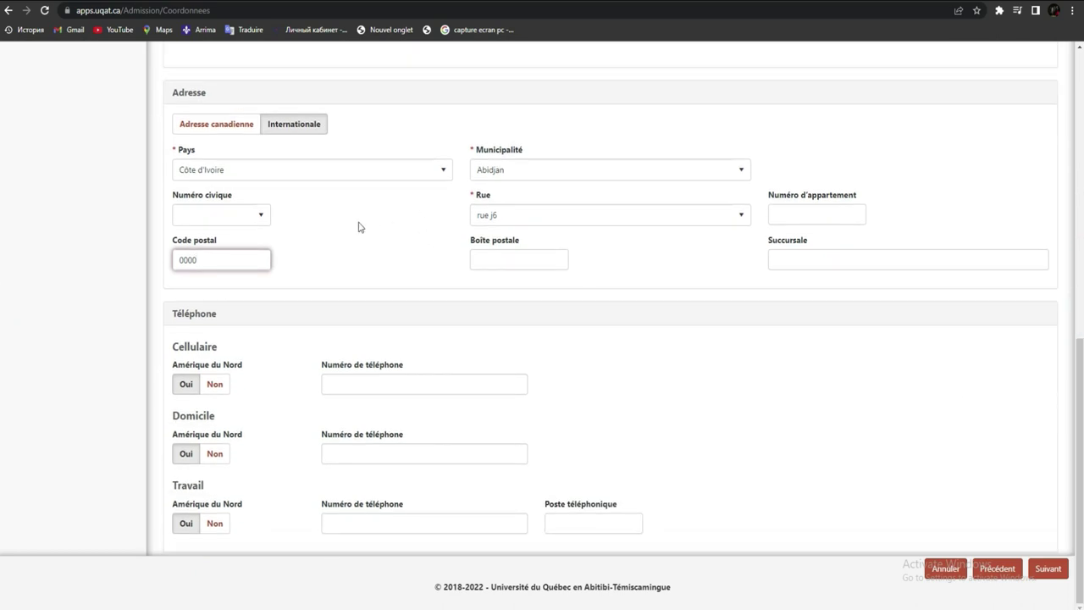
pyautogui.click(214, 387)
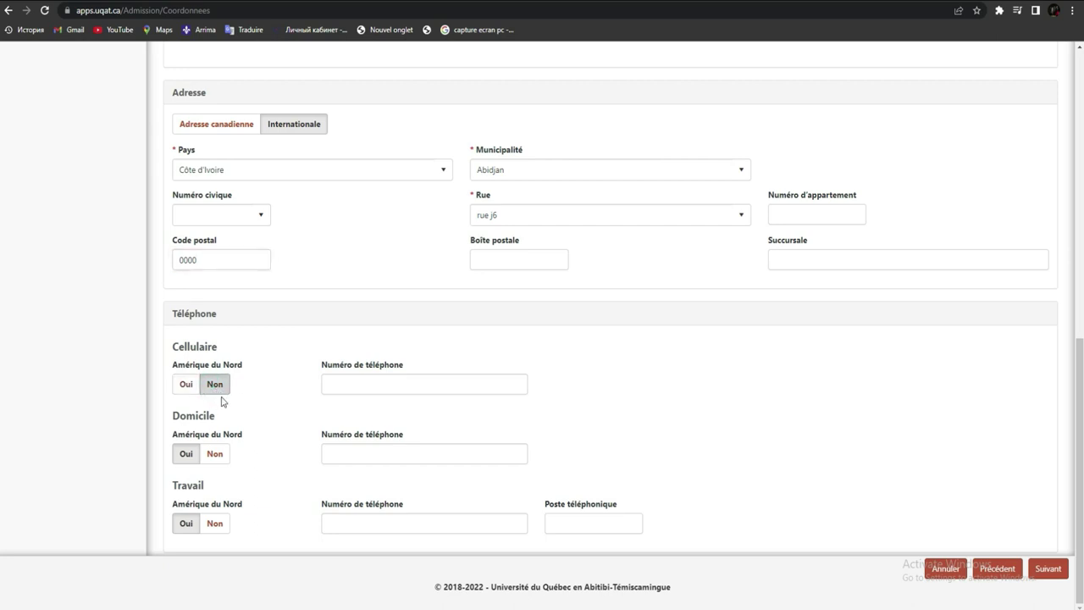
pyautogui.click(215, 457)
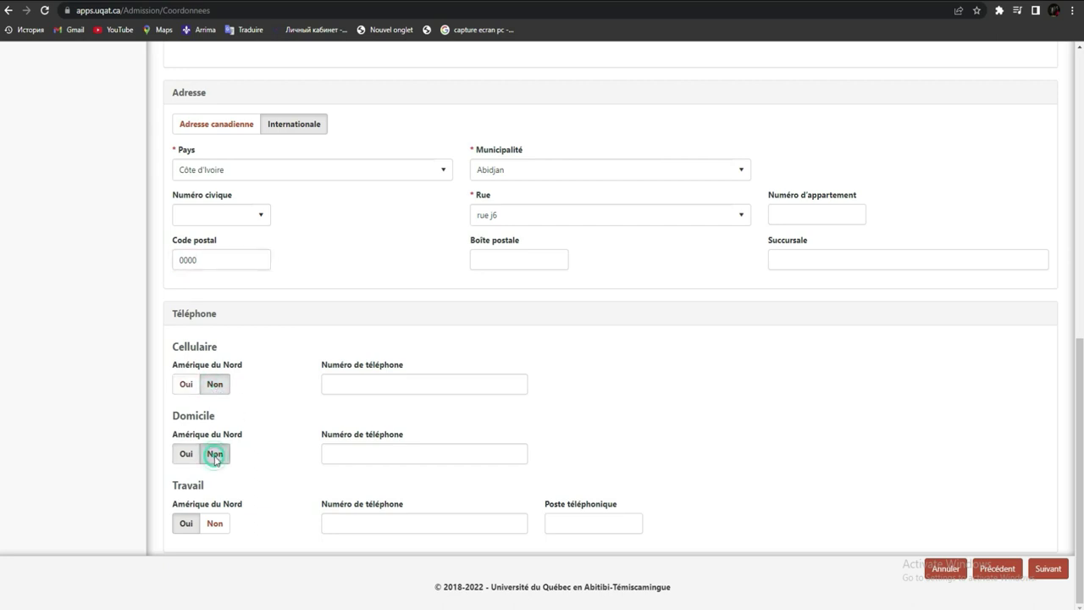
pyautogui.click(216, 525)
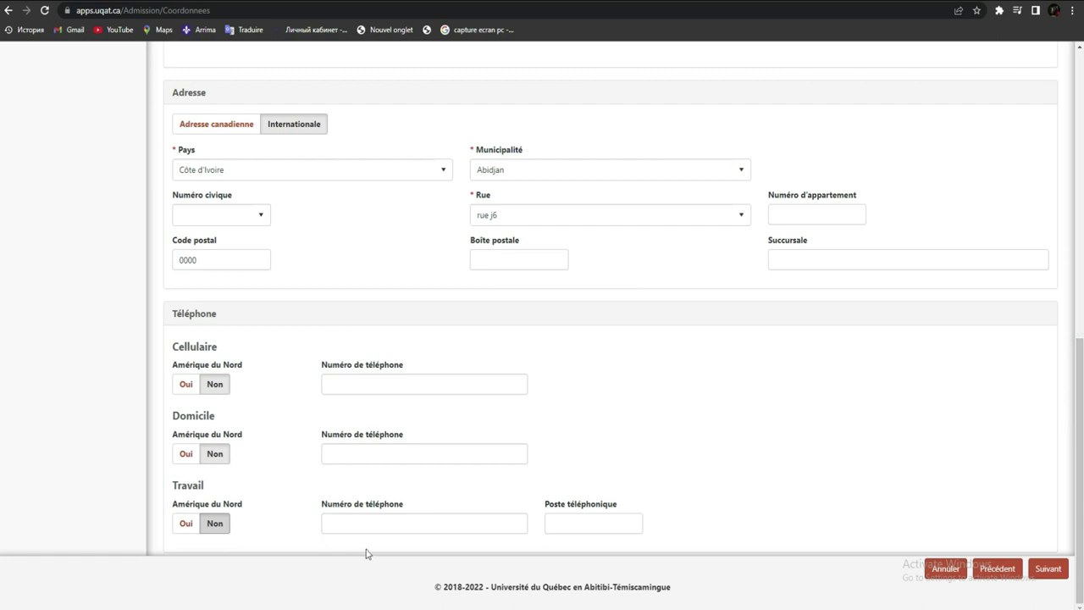
pyautogui.click(1048, 575)
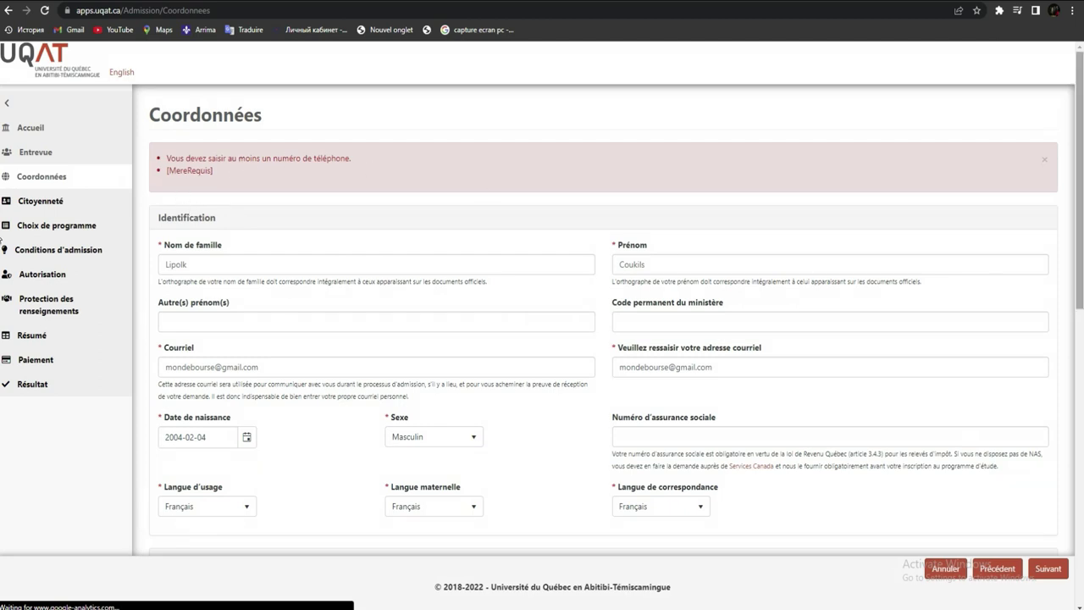
# - Clear the Cellulaire field, enter the cell phone number and resubmit the page
pyautogui.scroll(-7, 3, 240)
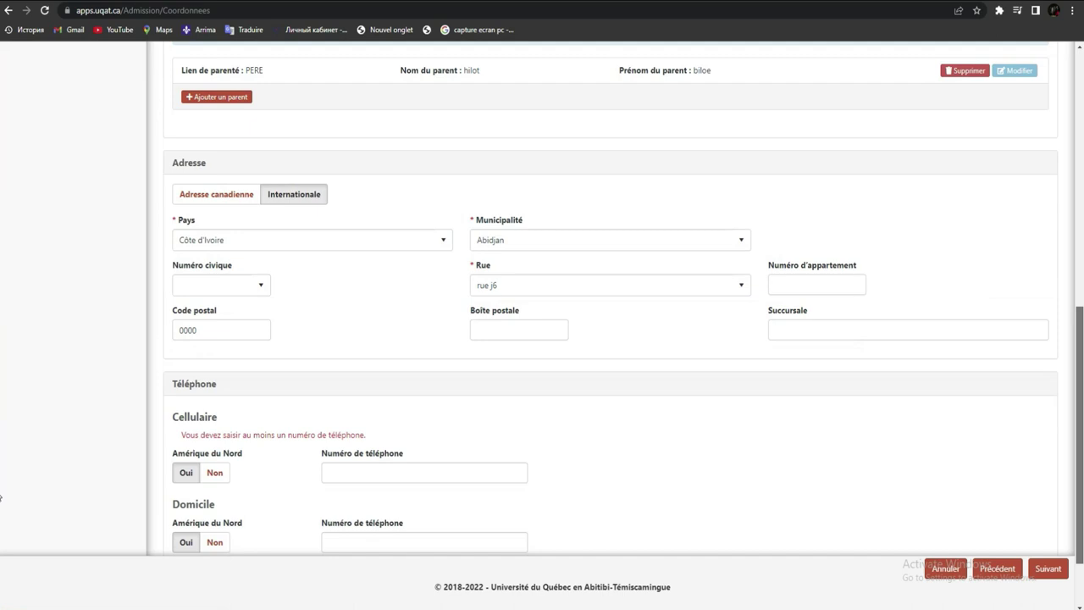
pyautogui.scroll(-1, 1, 498)
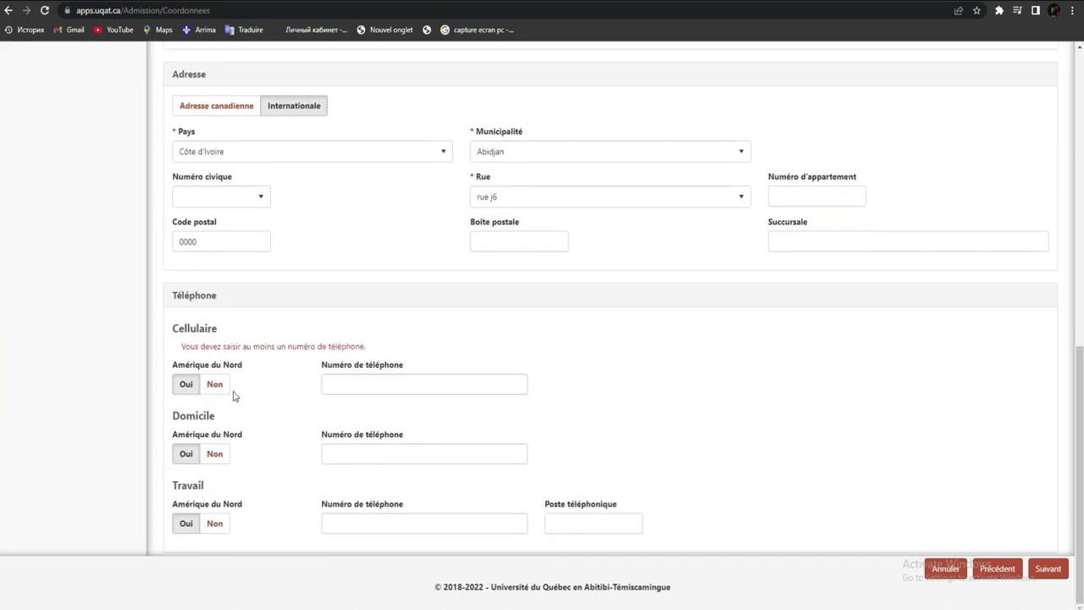
pyautogui.click(371, 385)
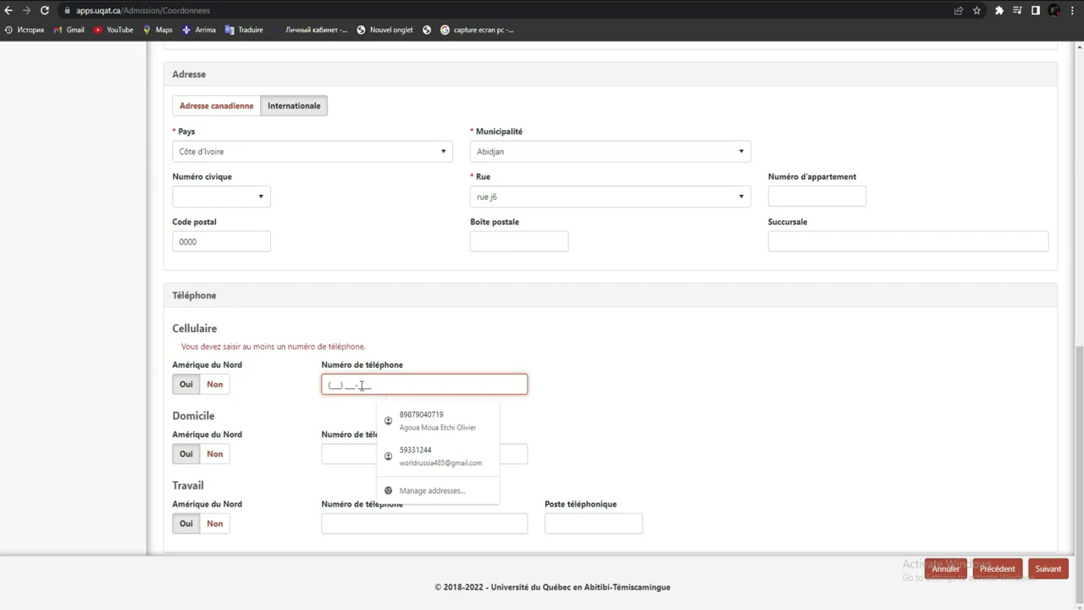
pyautogui.click(331, 383)
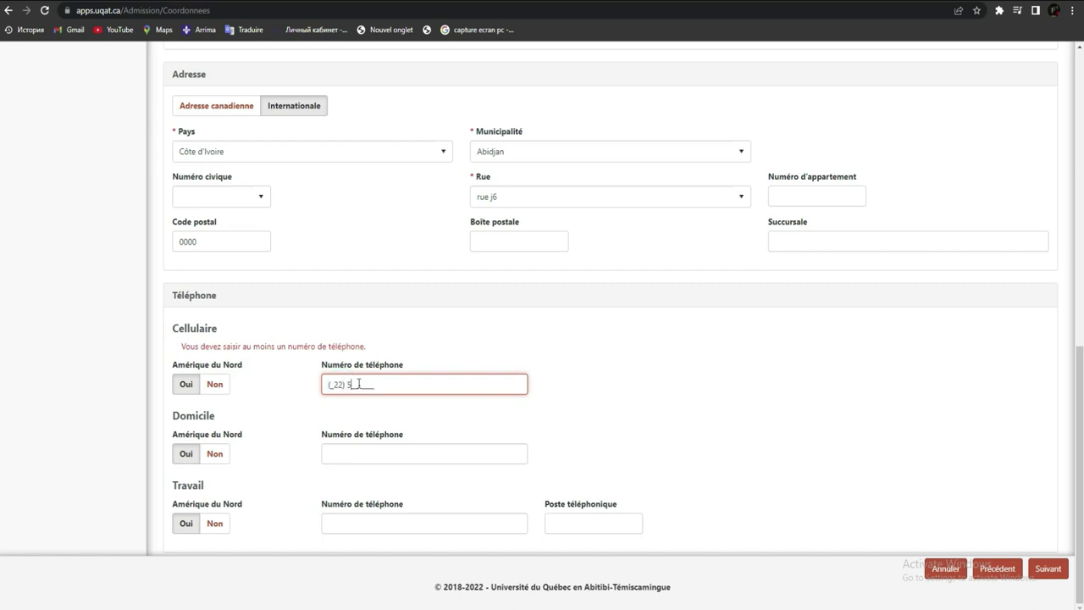
pyautogui.doubleClick(382, 383)
pyautogui.press('BackSpace')
pyautogui.write('225) 59')
pyautogui.click(1043, 569)
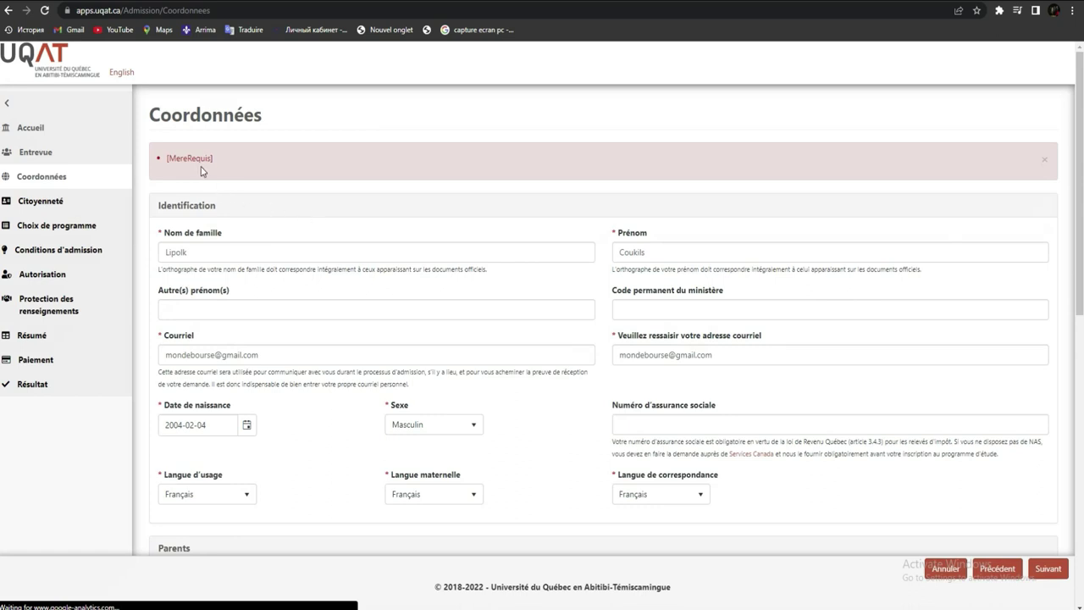
# - Add a Mère parent entry with the mother's last and first names
pyautogui.scroll(-4, 1081, 336)
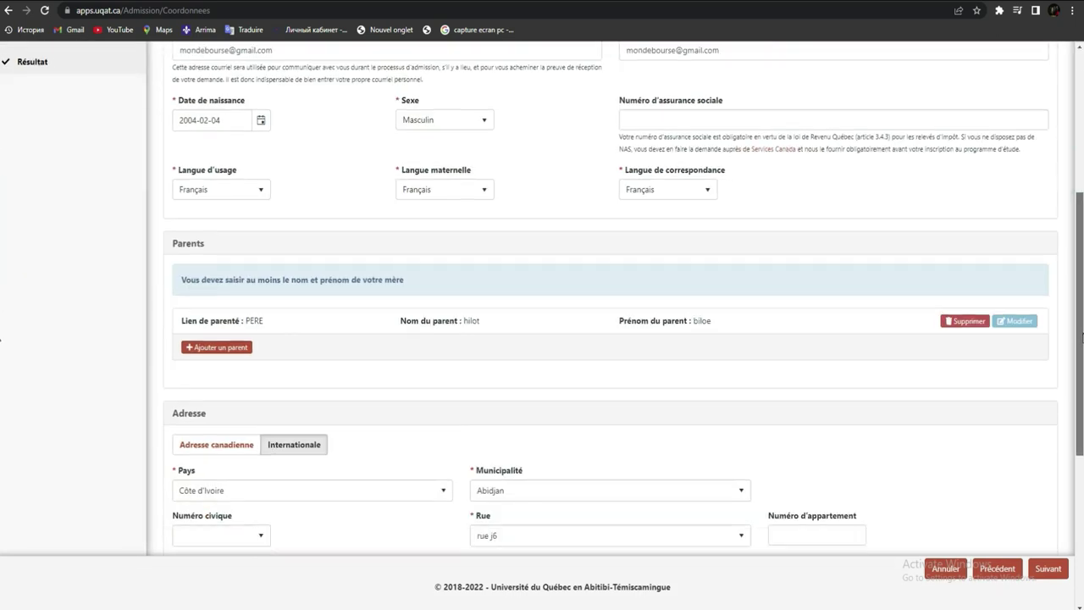
pyautogui.scroll(-1, 1081, 337)
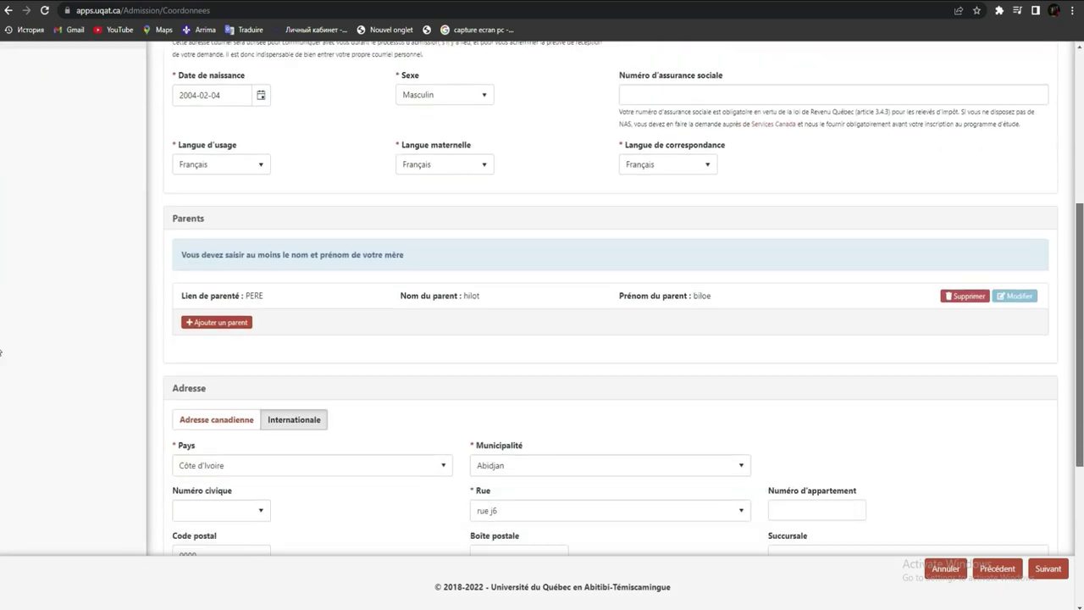
pyautogui.click(219, 322)
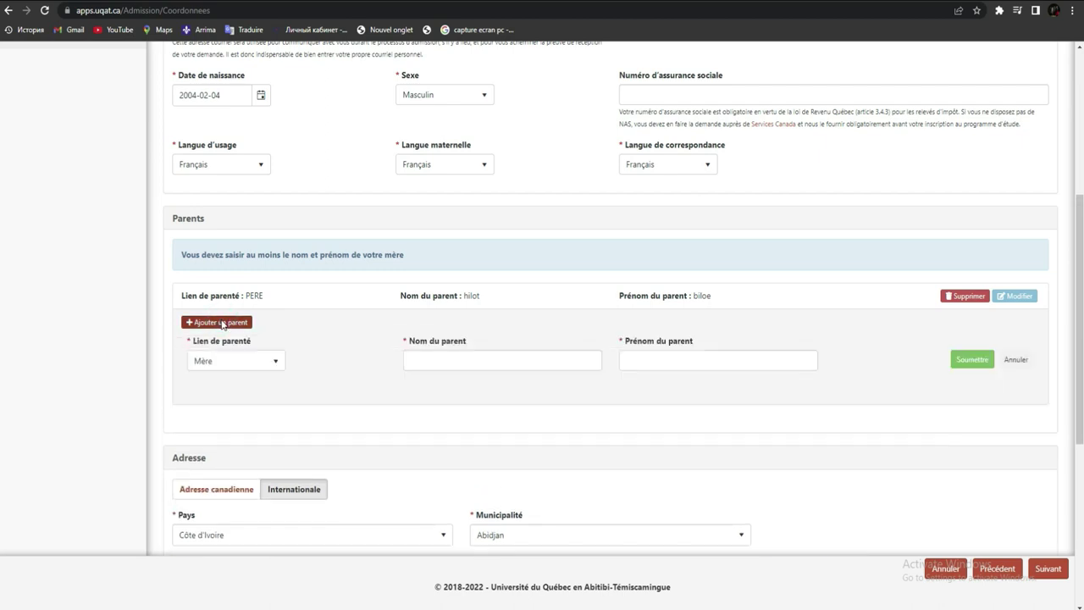
pyautogui.click(517, 364)
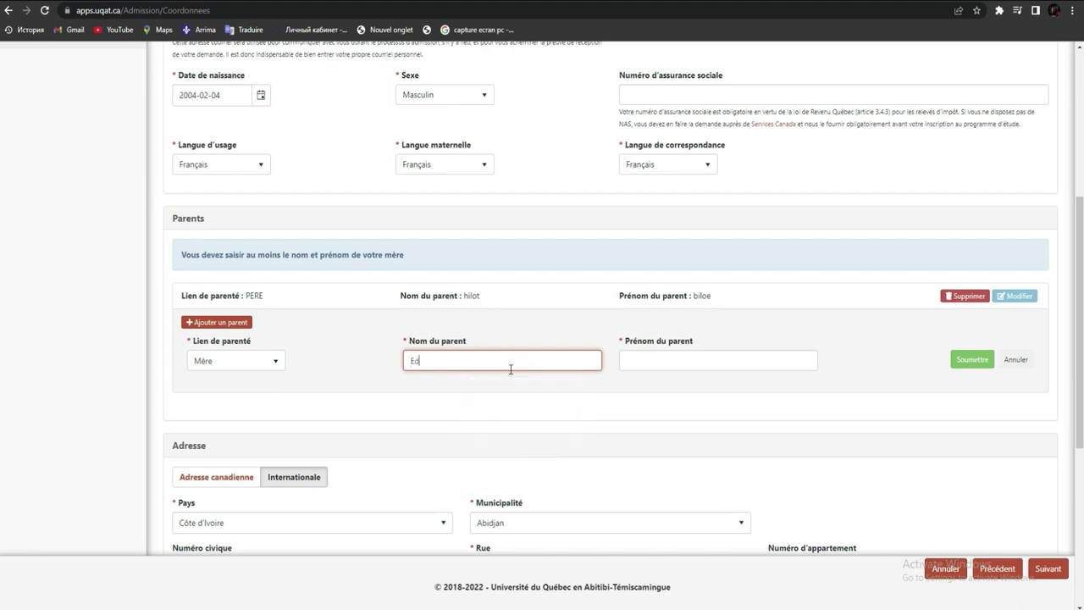
pyautogui.click(636, 363)
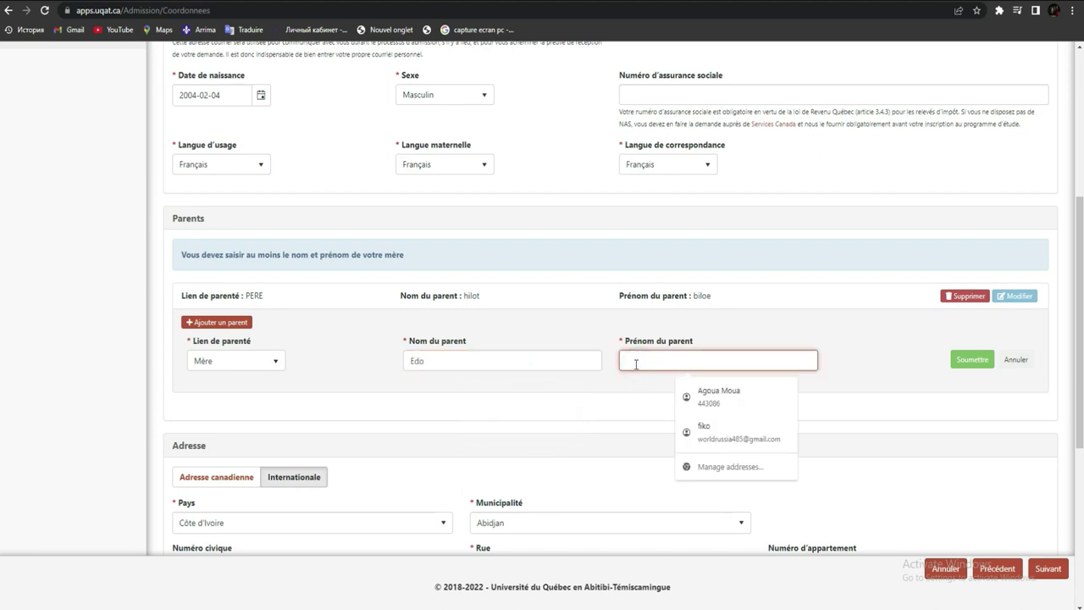
pyautogui.write('Fuioki')
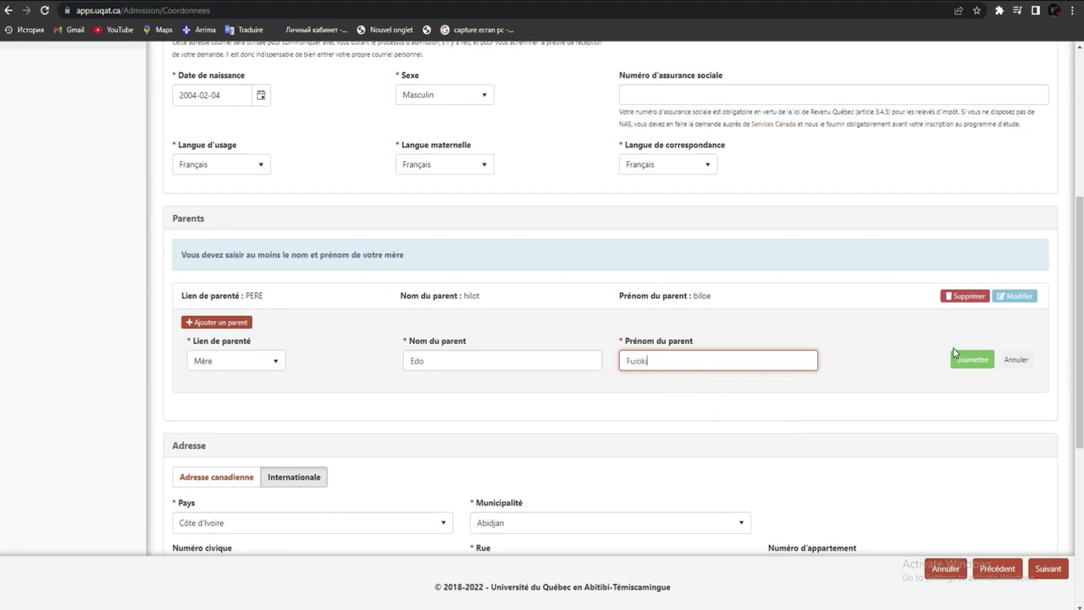
pyautogui.press('Return')
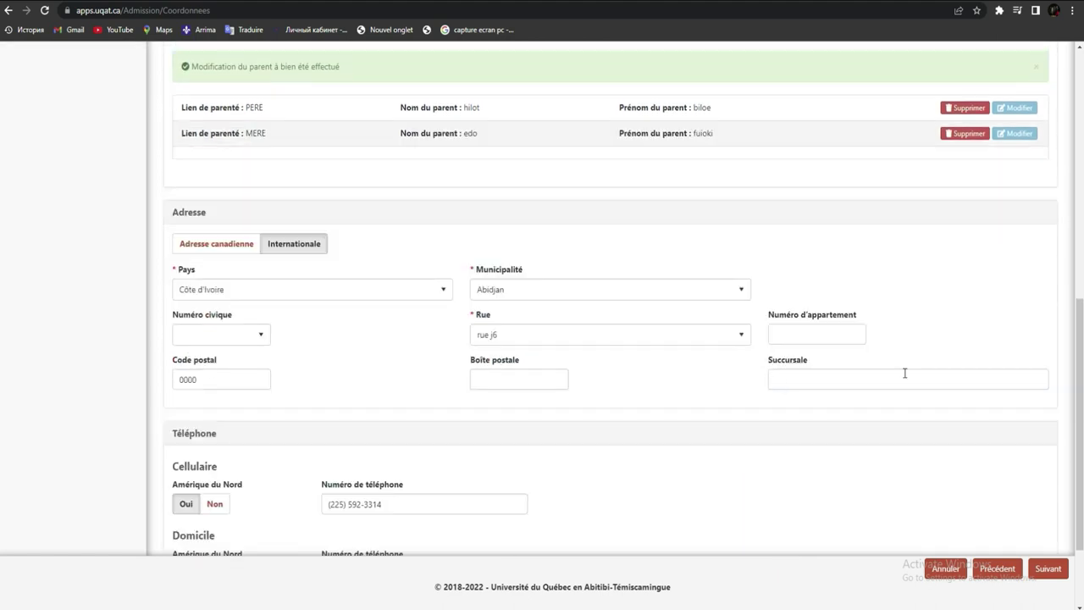
pyautogui.scroll(-2, 0, 336)
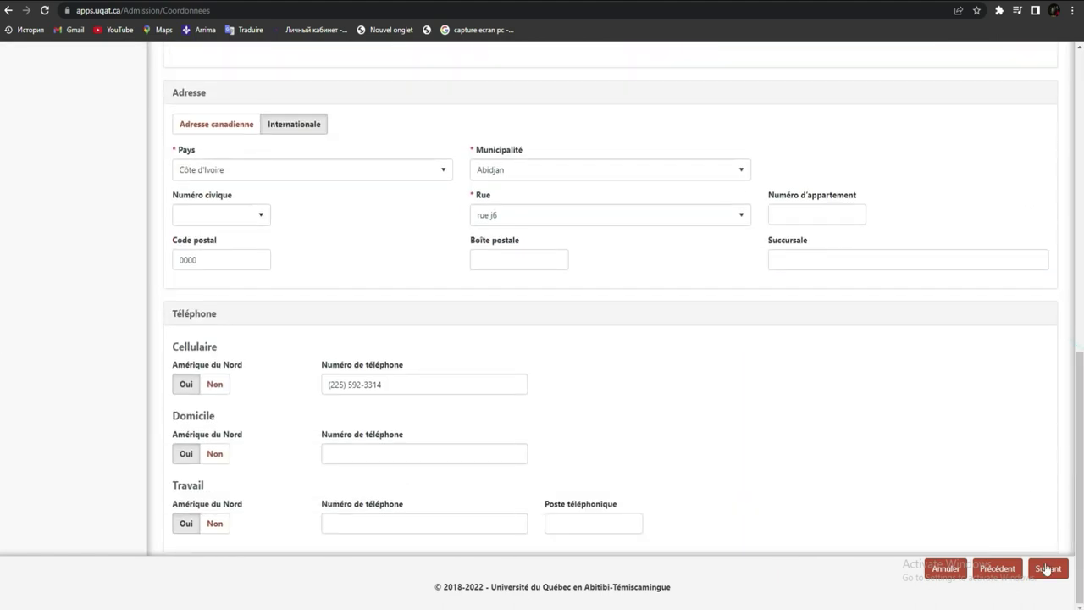